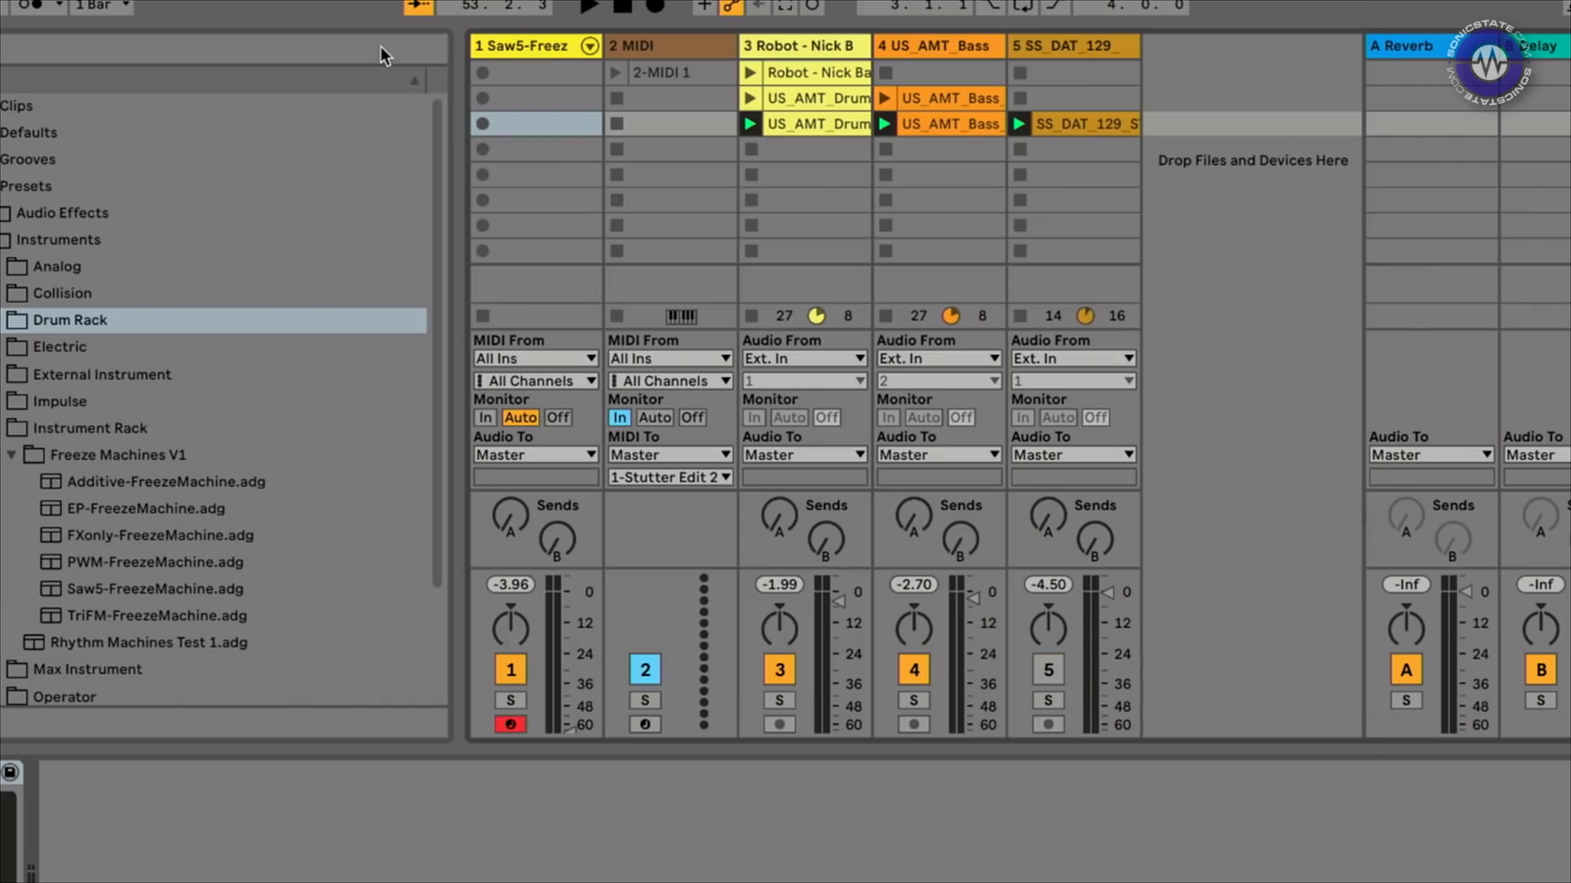
Start session playback and open the Stutter Edit 2 editor, loaded with the BT_Gater gesture
{"action": "key", "text": "space"}
{"action": "left_click", "coordinate": [0, 773]}
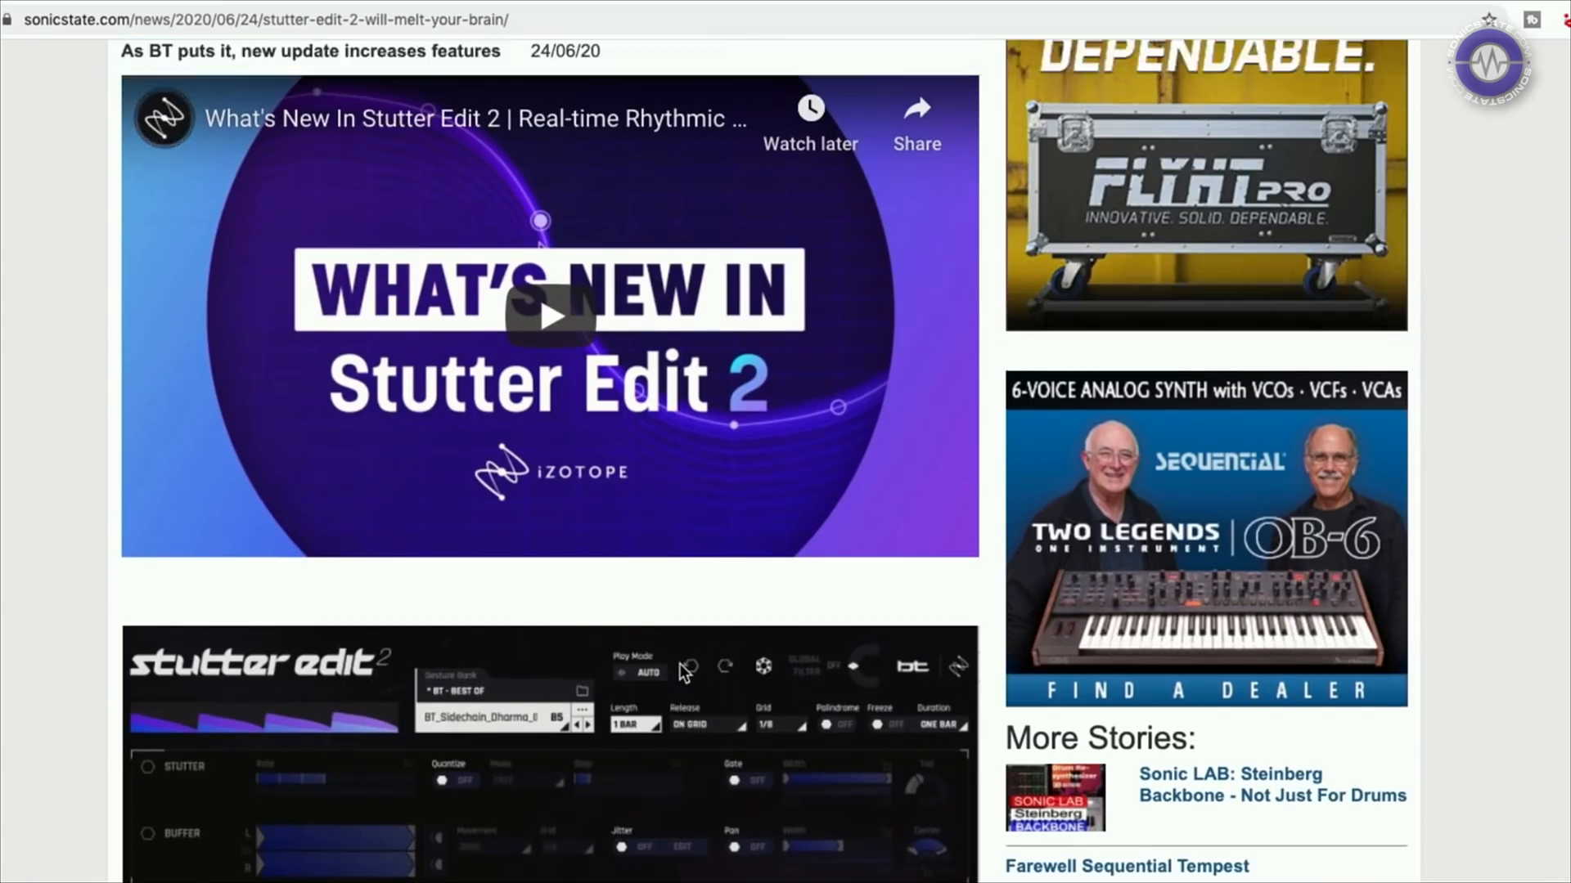
{"action": "scroll", "coordinate": [679, 664], "scroll_direction": "down", "scroll_amount": 13}
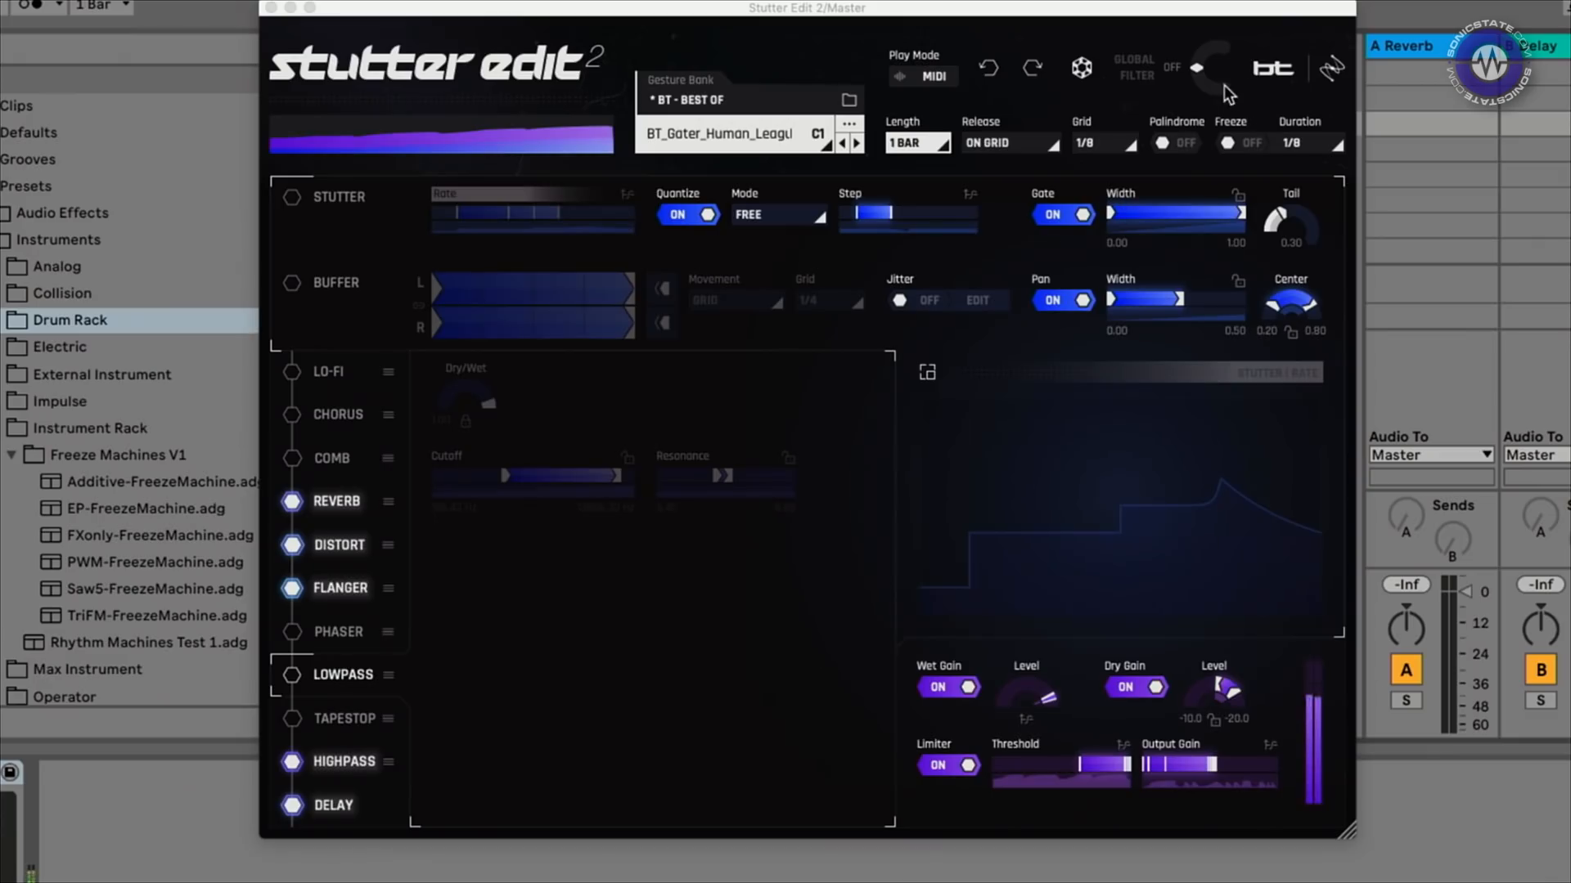
{"action": "left_click_drag", "start_coordinate": [1203, 71], "coordinate": [1203, 55]}
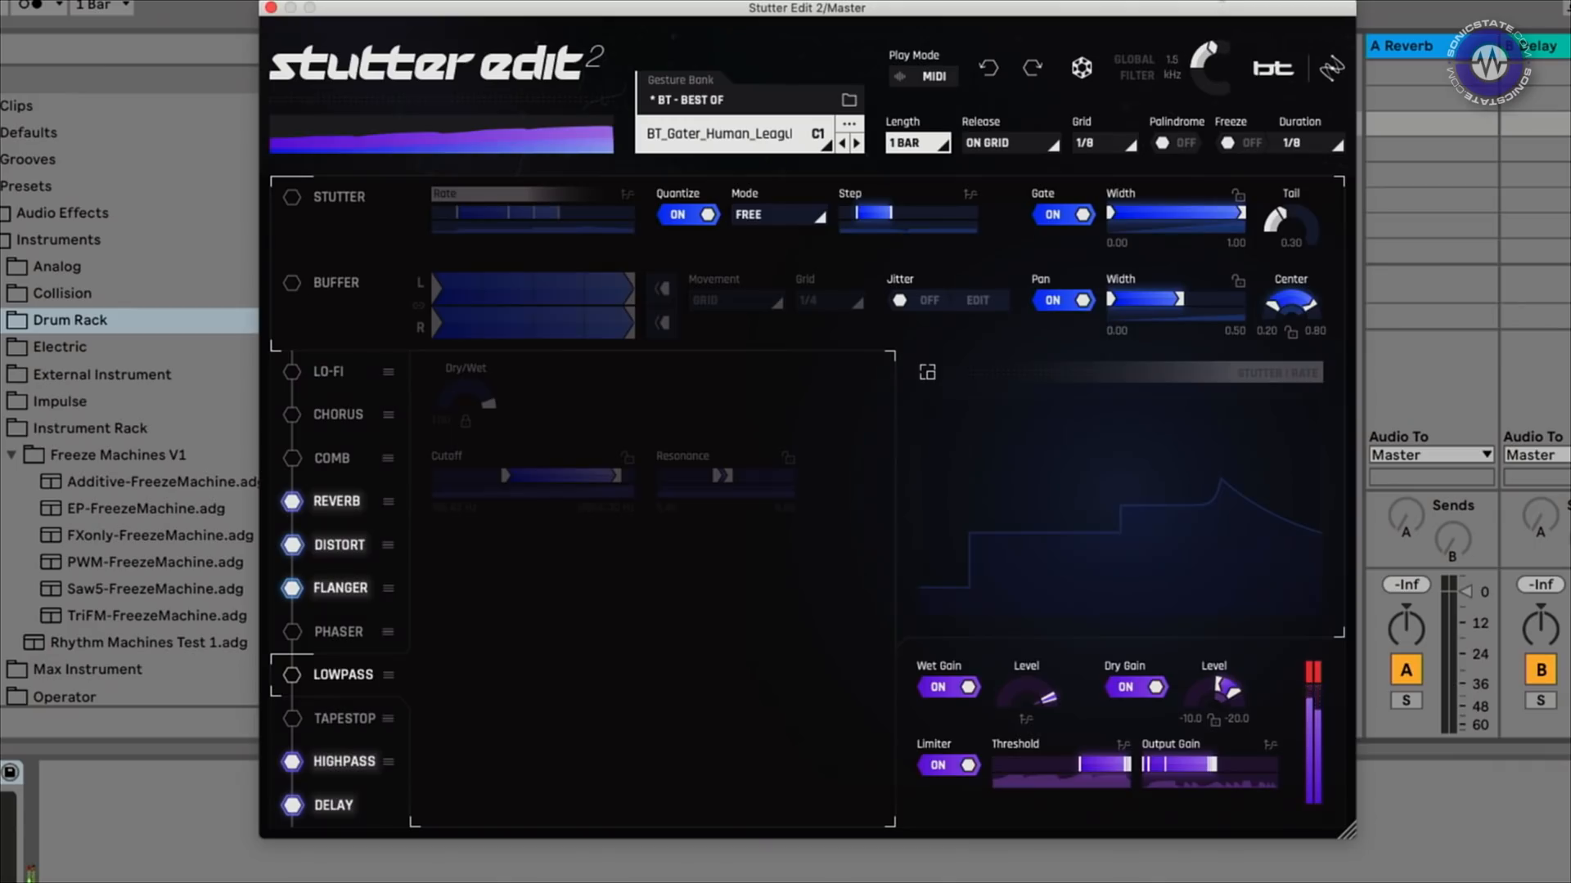
{"action": "left_click_drag", "start_coordinate": [1205, 56], "coordinate": [1205, 2]}
{"action": "left_click_drag", "start_coordinate": [1176, 153], "coordinate": [1166, 118]}
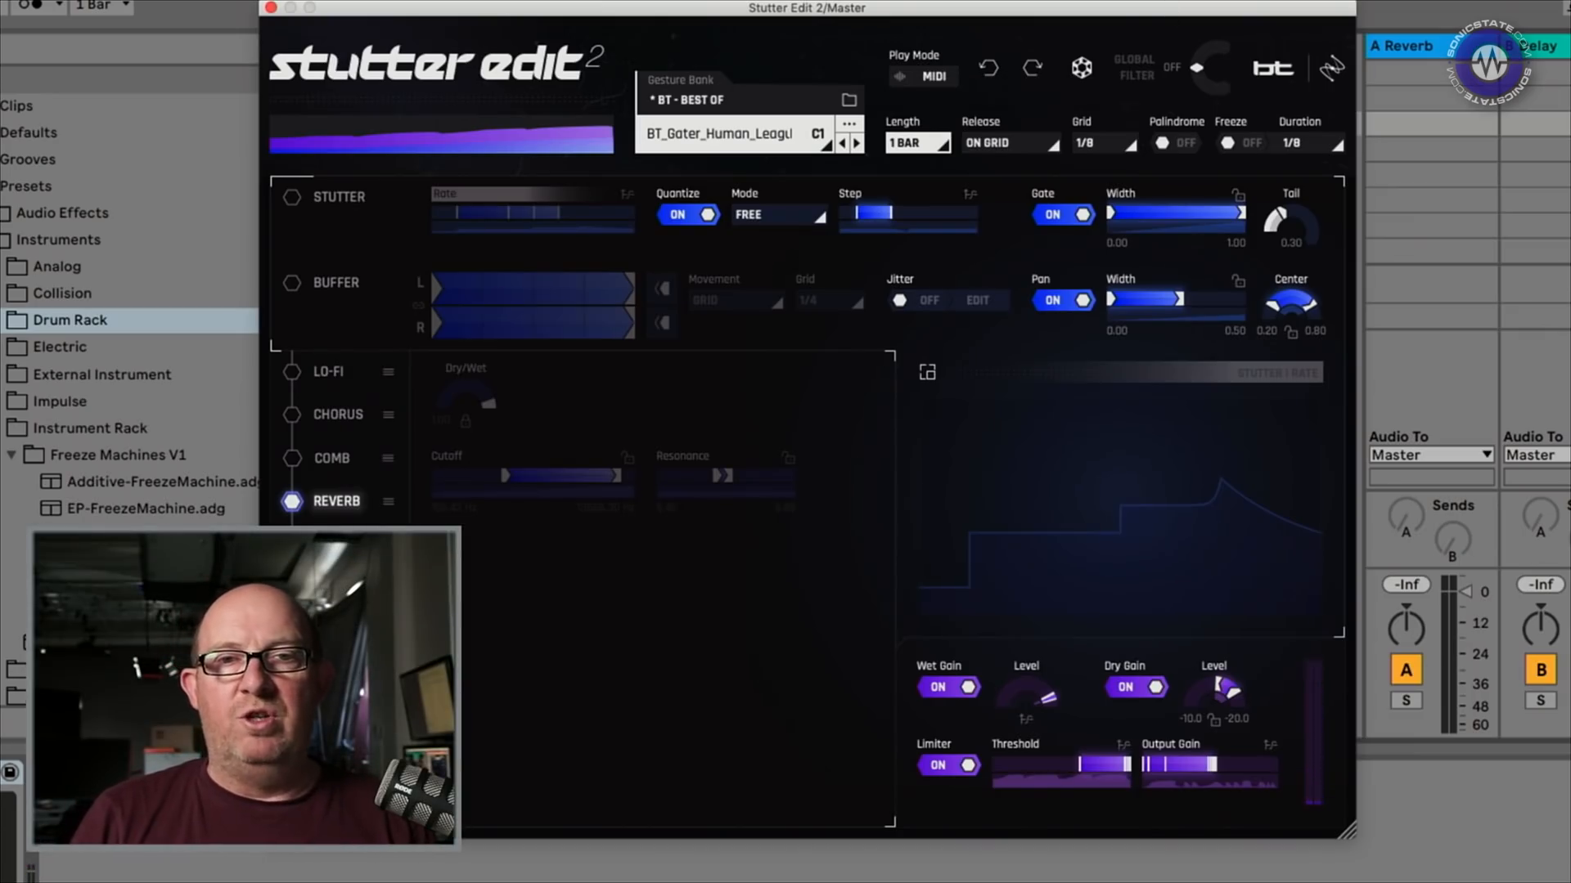
Scroll through the bank's factory gesture list, then close the Stutter Edit 2 window
{"action": "left_click", "coordinate": [798, 149]}
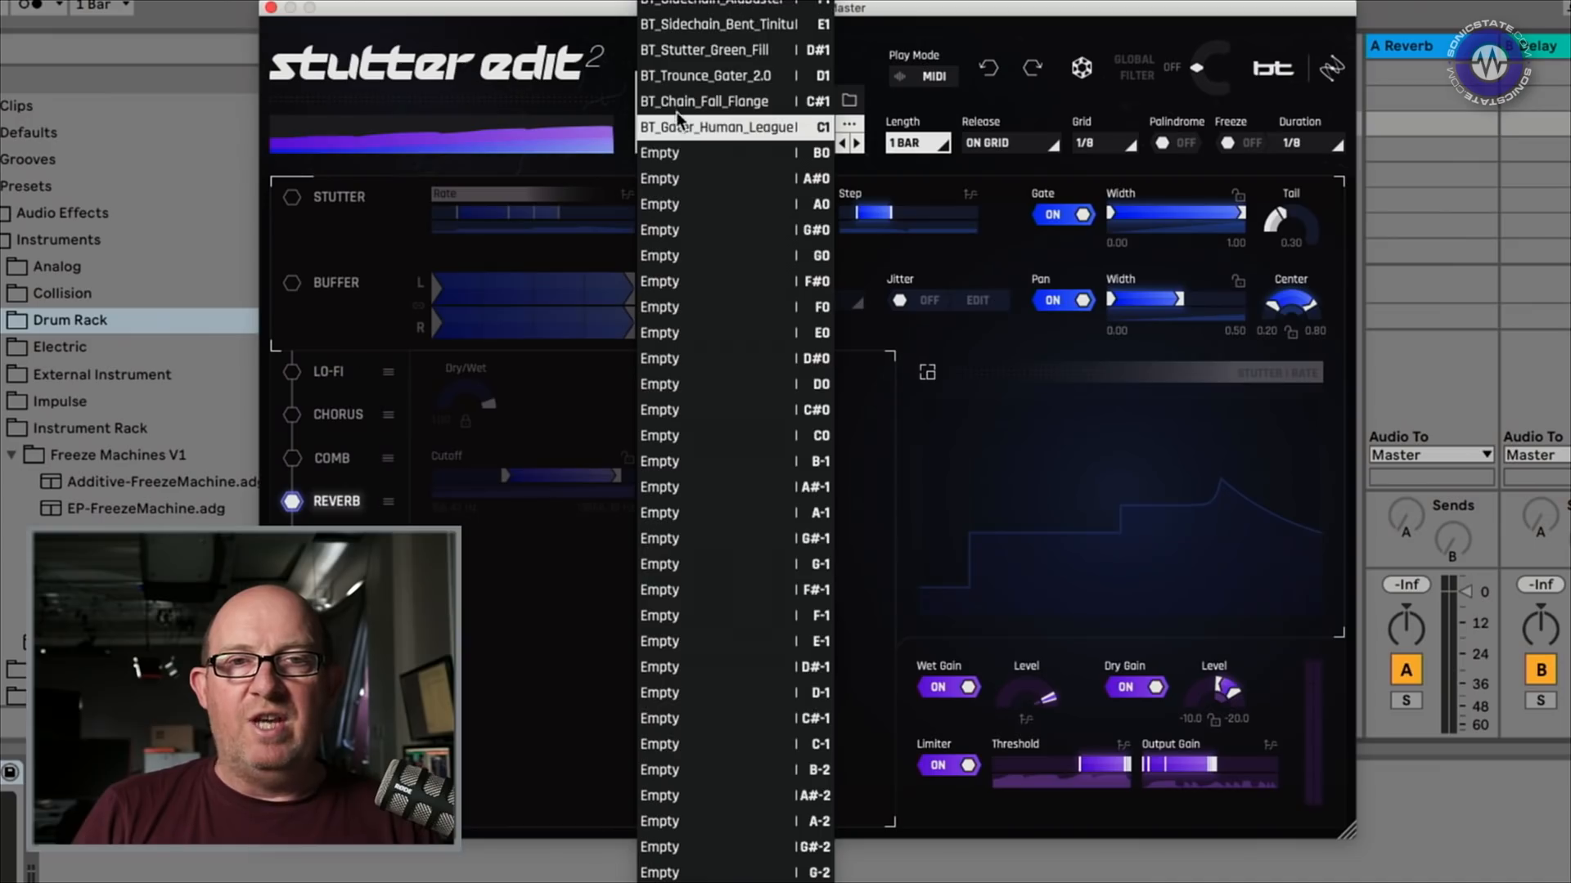
{"action": "scroll", "coordinate": [753, 196], "scroll_direction": "up", "scroll_amount": 6}
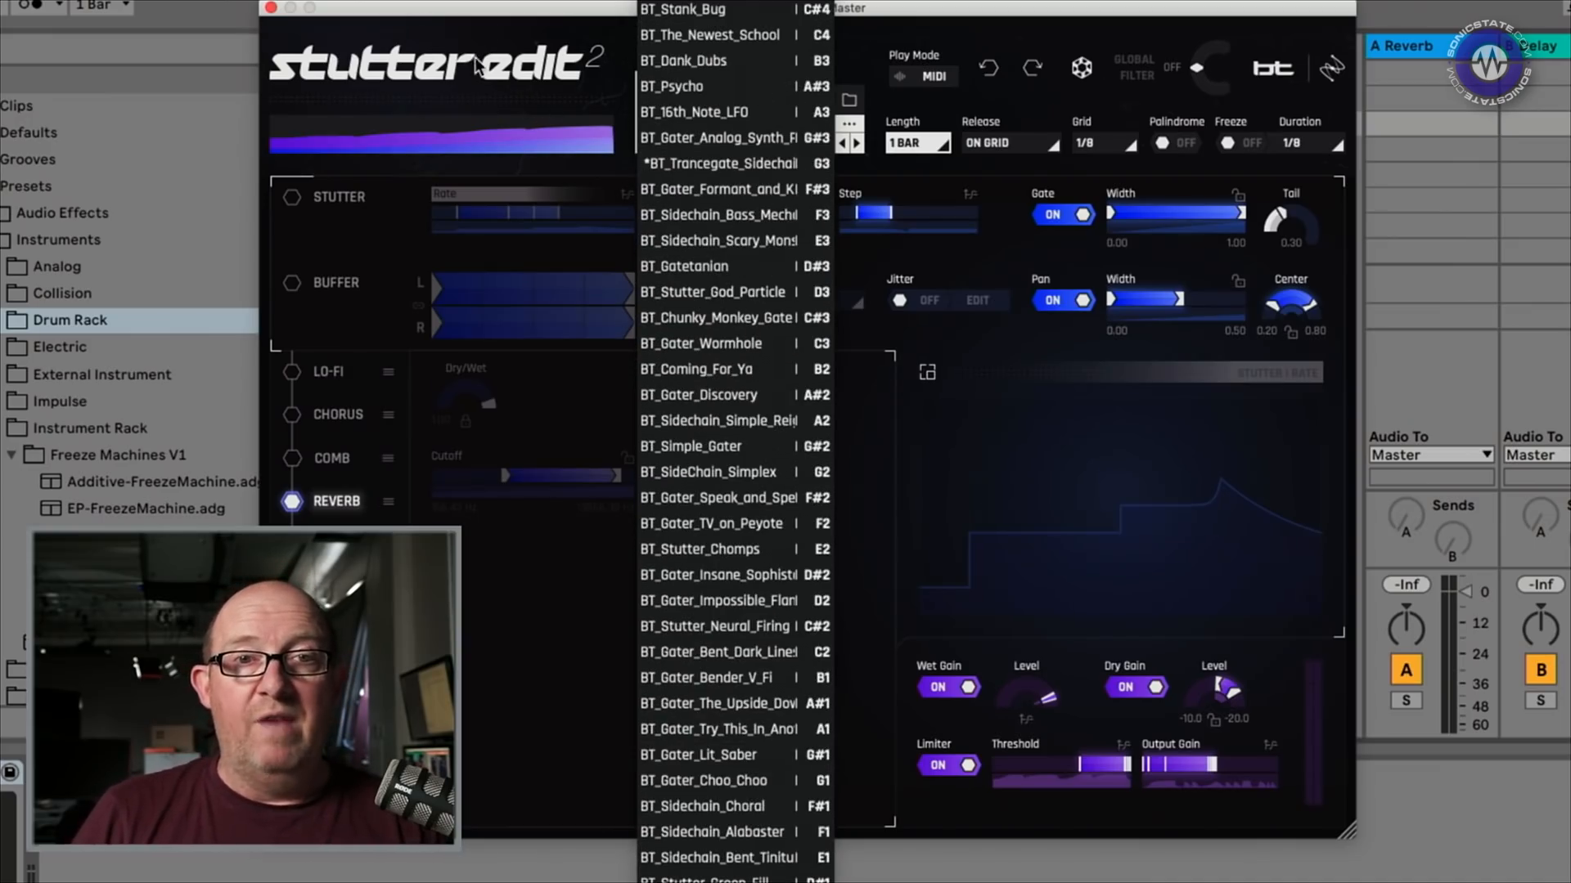
{"action": "scroll", "coordinate": [725, 244], "scroll_direction": "up", "scroll_amount": 10}
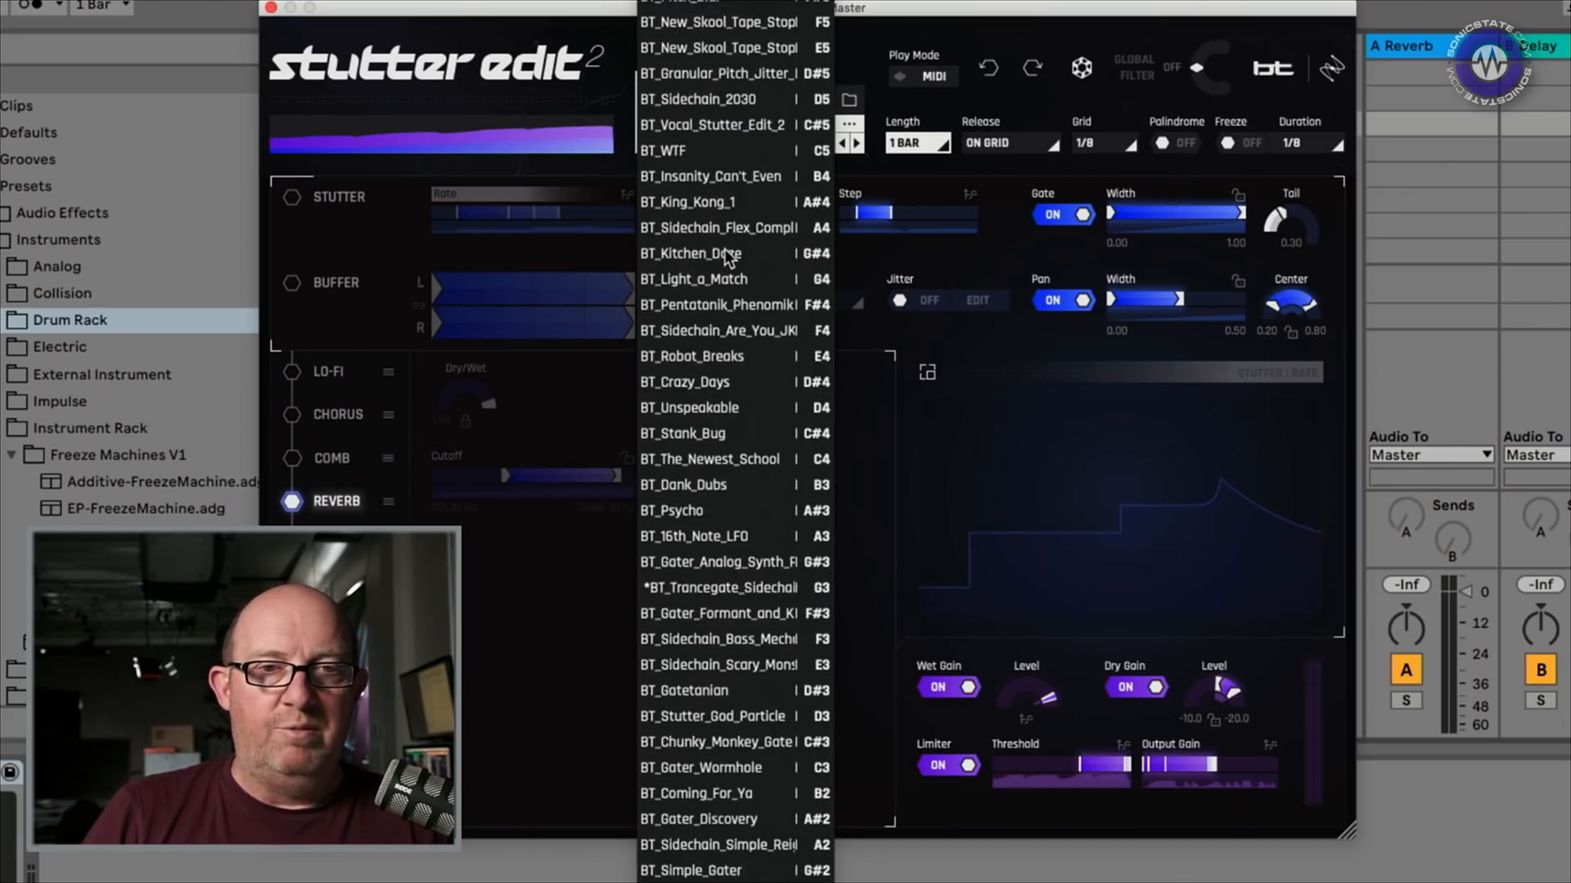
{"action": "scroll", "coordinate": [800, 219], "scroll_direction": "up", "scroll_amount": 8}
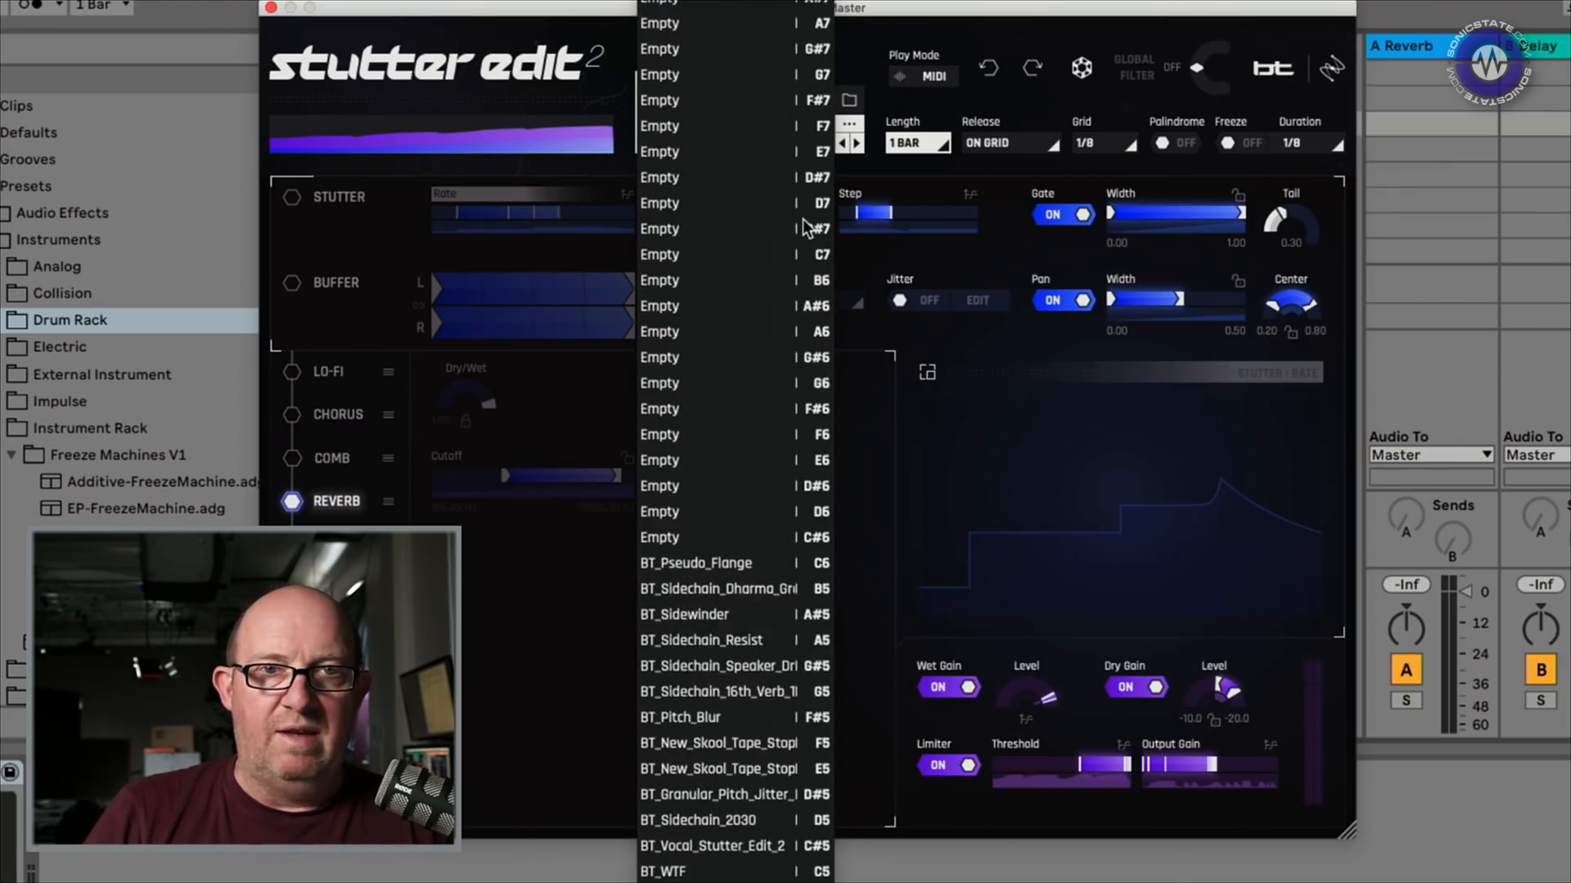
{"action": "scroll", "coordinate": [704, 489], "scroll_direction": "down", "scroll_amount": 7}
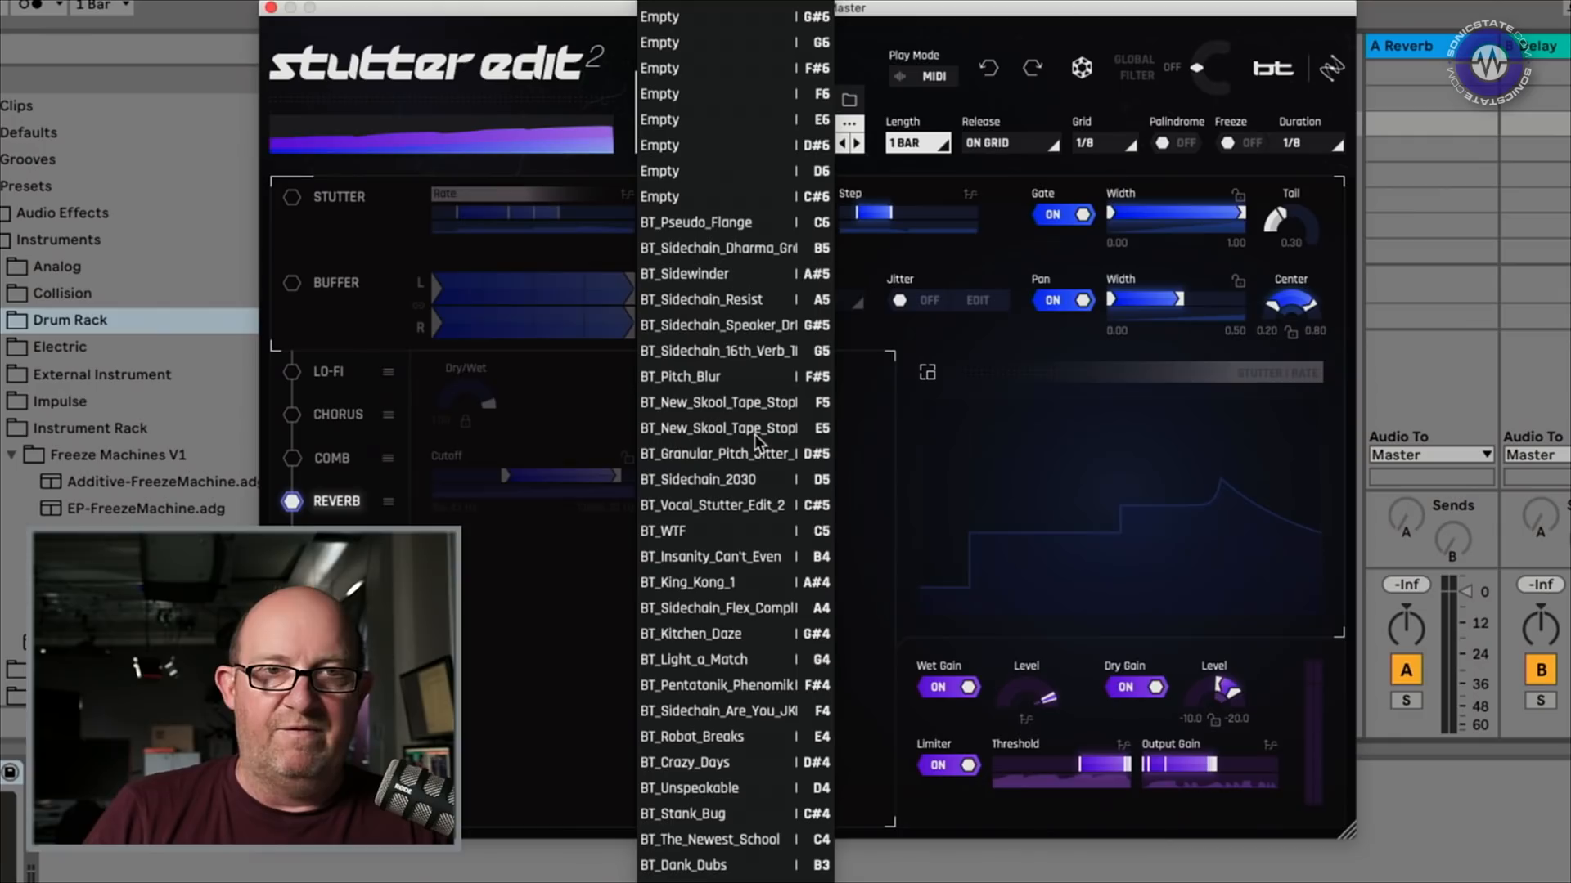
{"action": "left_click", "coordinate": [271, 8]}
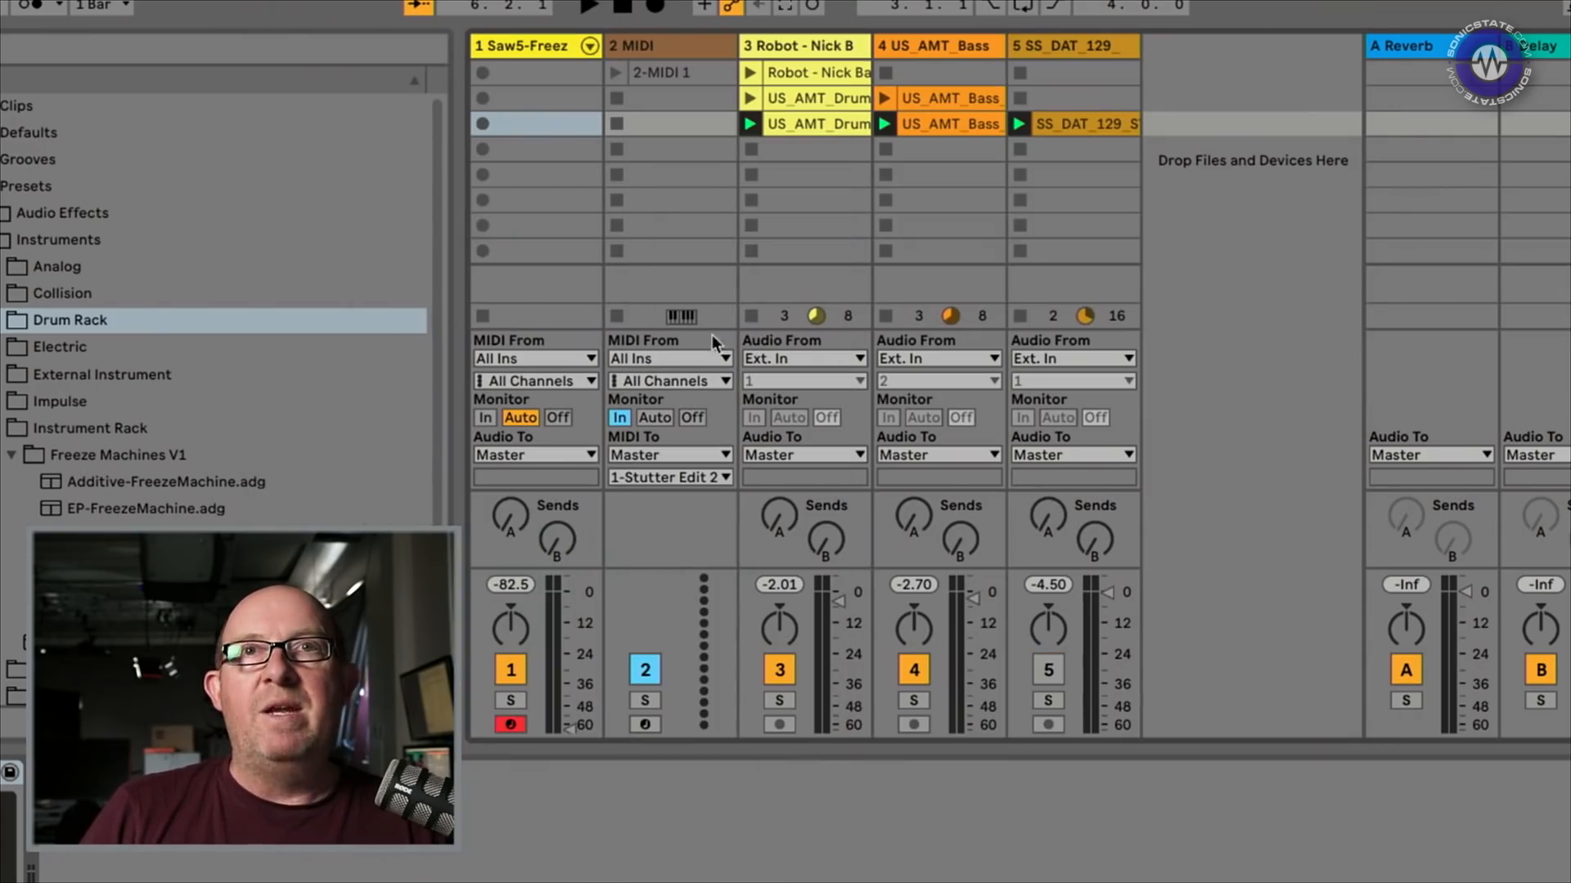
Confirm the MIDI track's output stays on 1-Stutter Edit 2, then reopen the plug-in window
{"action": "left_click", "coordinate": [664, 472]}
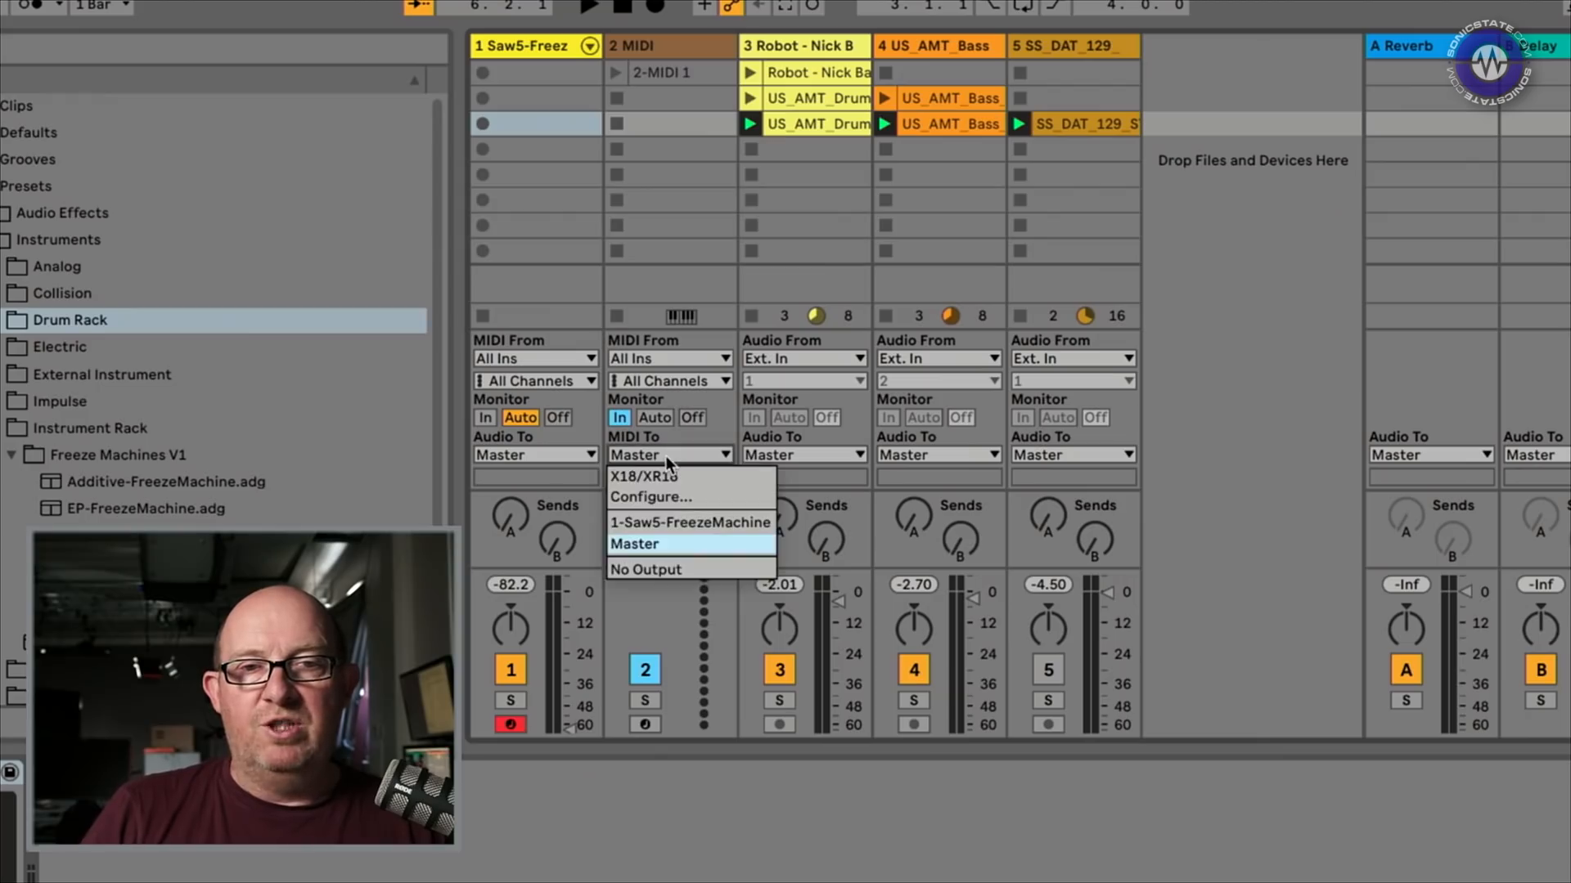
{"action": "left_click", "coordinate": [661, 610]}
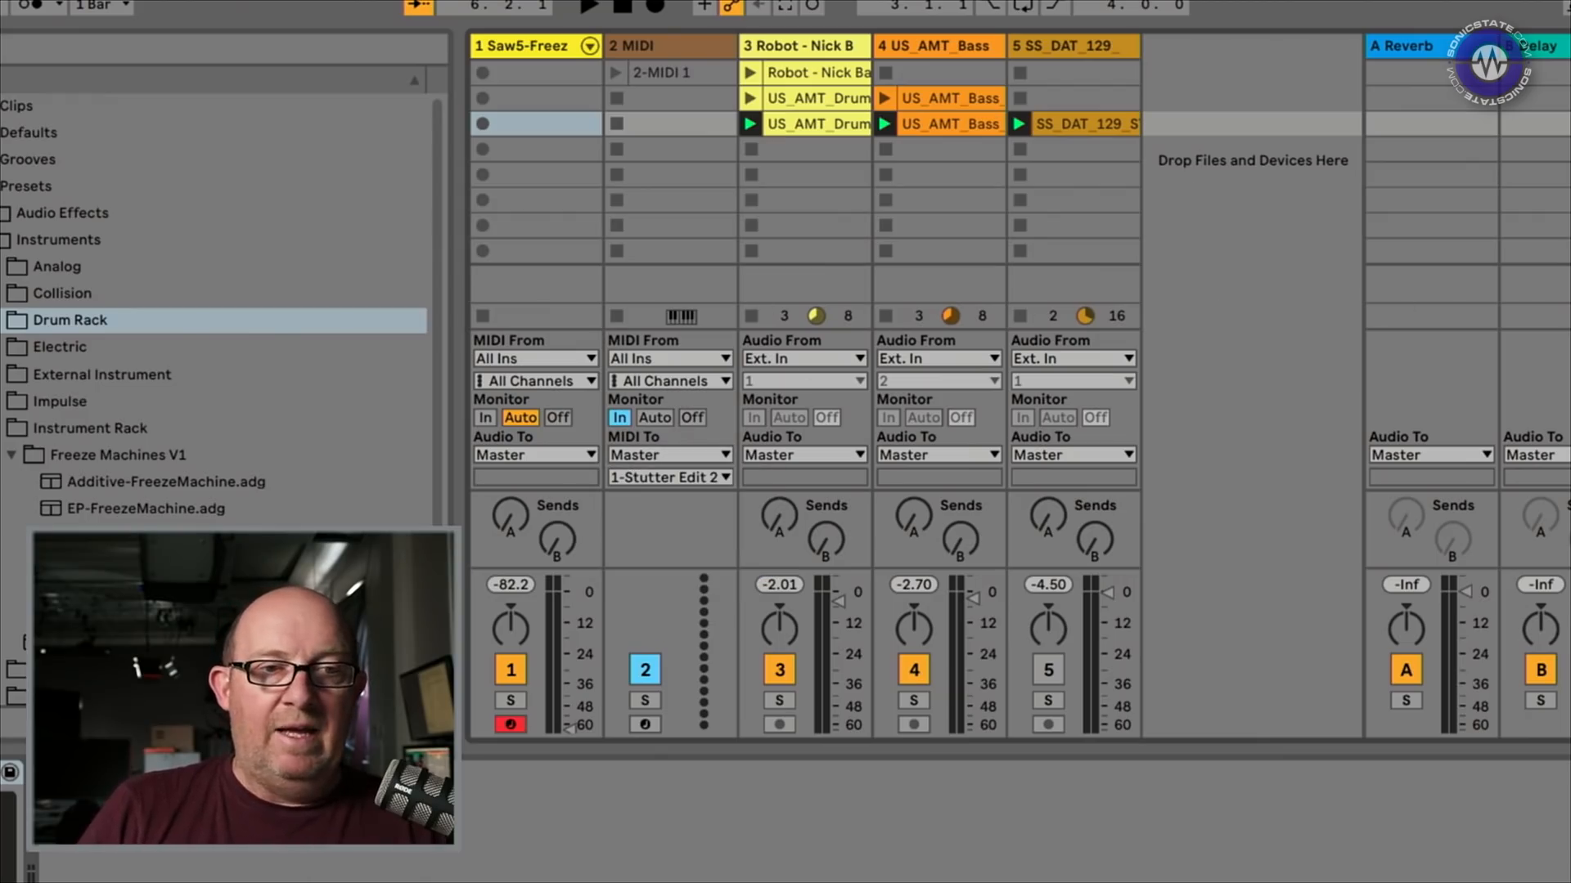
{"action": "key", "text": "super+alt+p"}
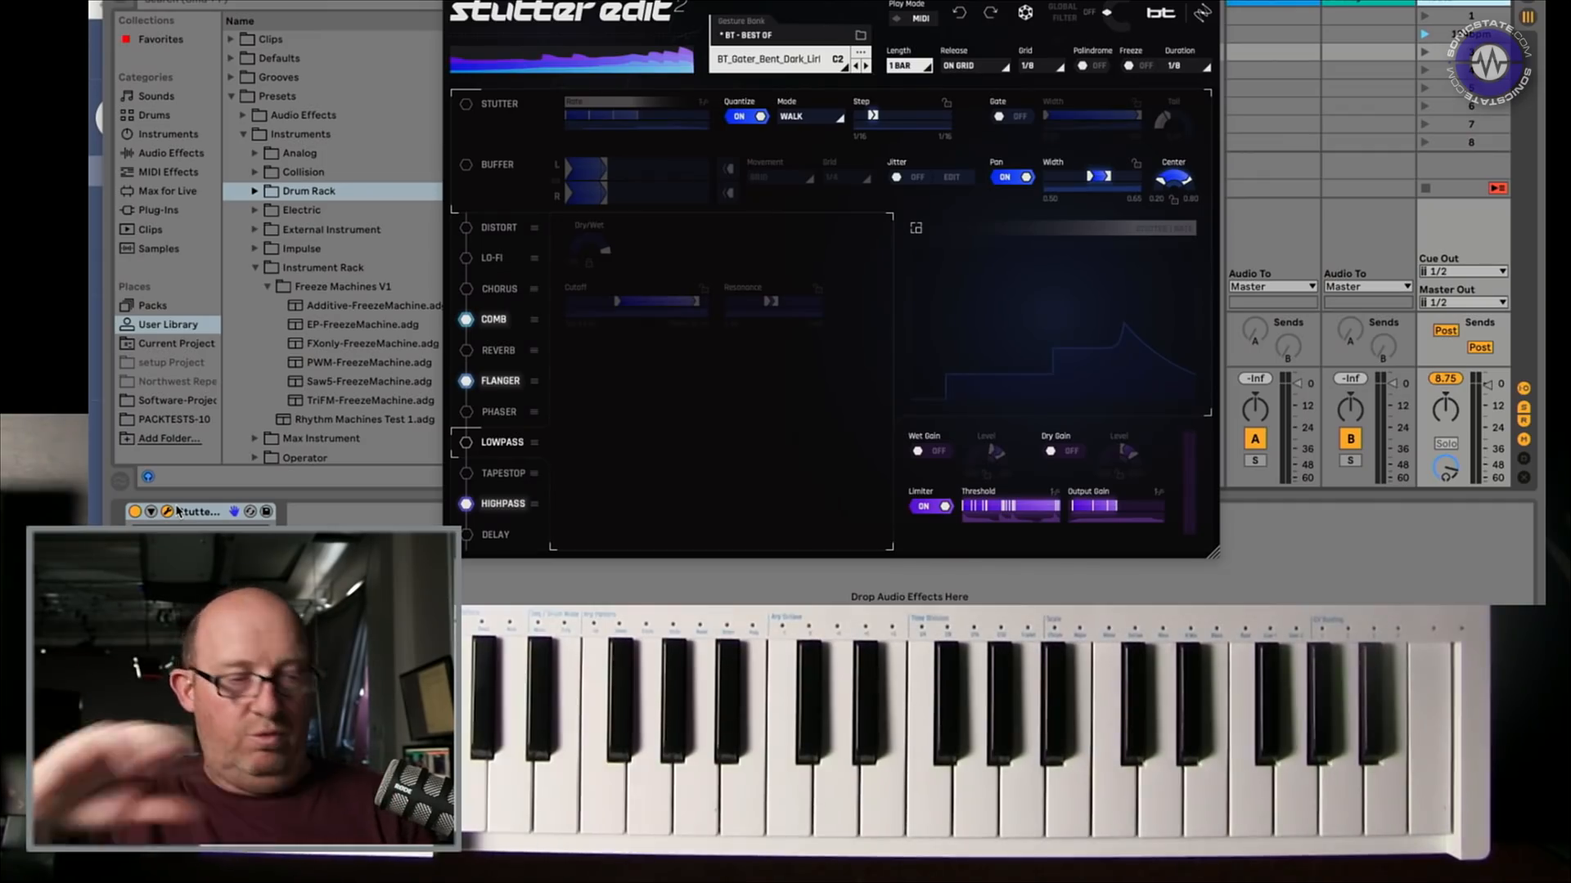
Select the Flanger module and set its sweep width from 3.1 ms to 0.7 ms
{"action": "left_click", "coordinate": [495, 327]}
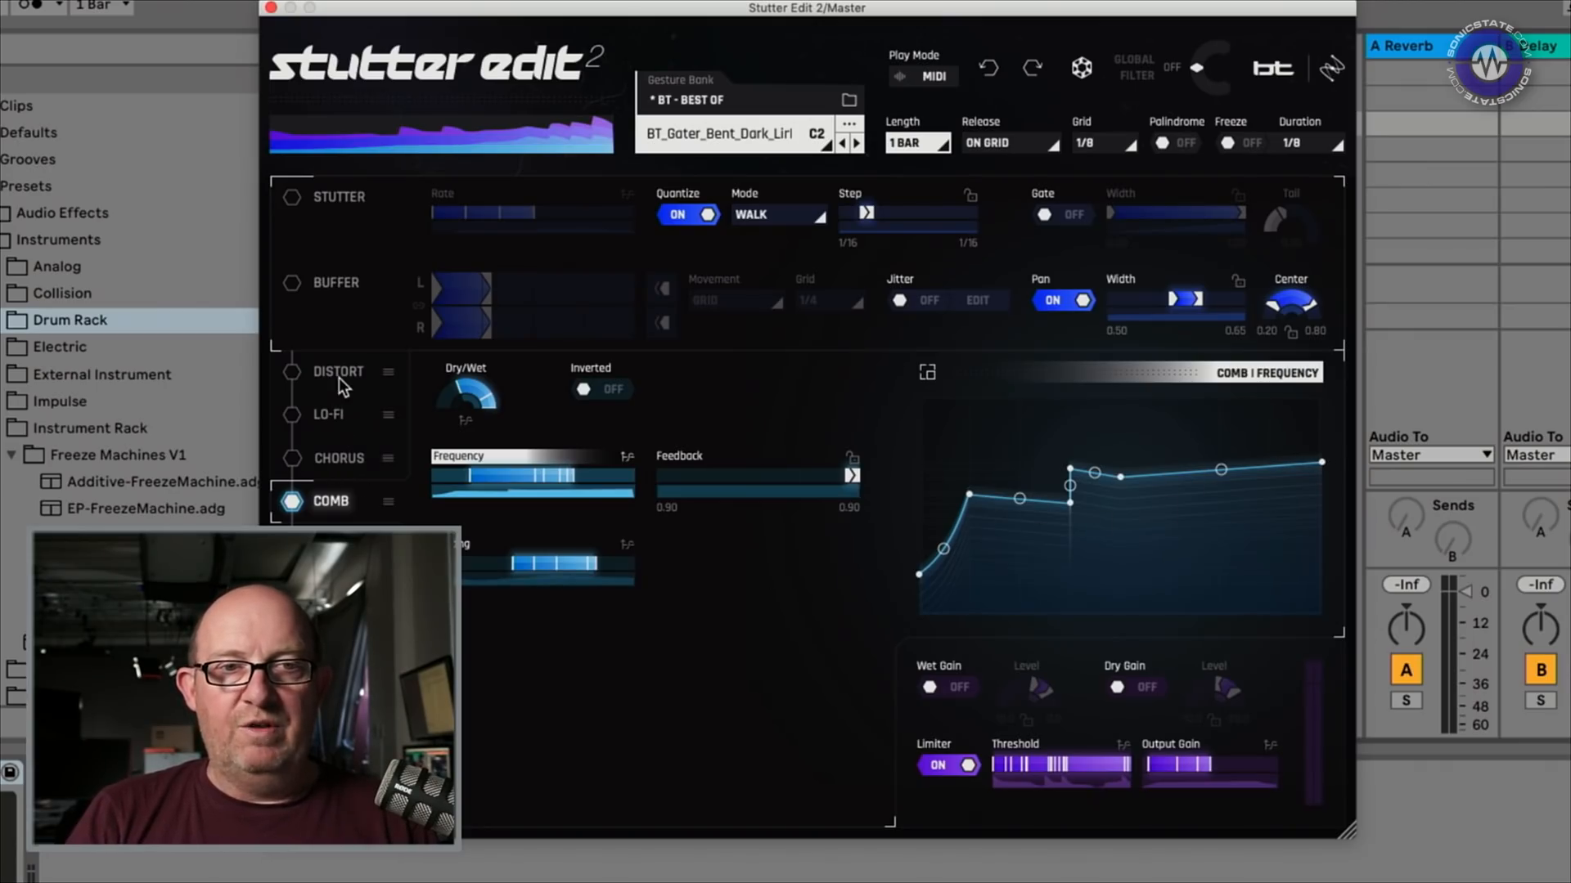
{"action": "left_click", "coordinate": [337, 545]}
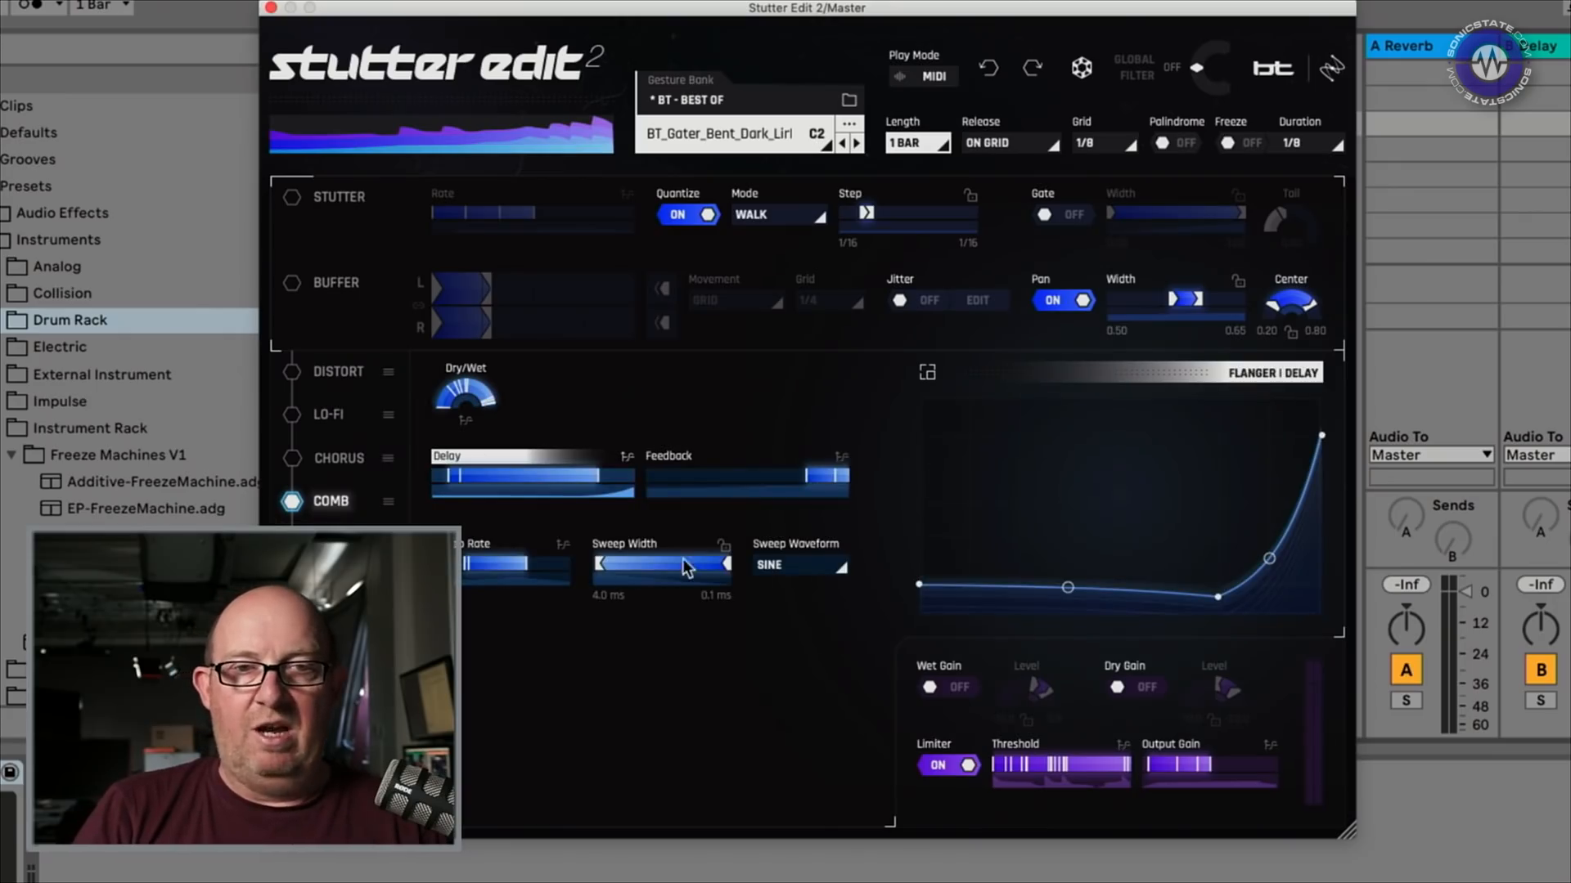
{"action": "mouse_move", "coordinate": [728, 563]}
{"action": "left_mouse_down"}
{"action": "mouse_move", "coordinate": [687, 591]}
{"action": "mouse_move", "coordinate": [699, 572]}
{"action": "left_mouse_up"}
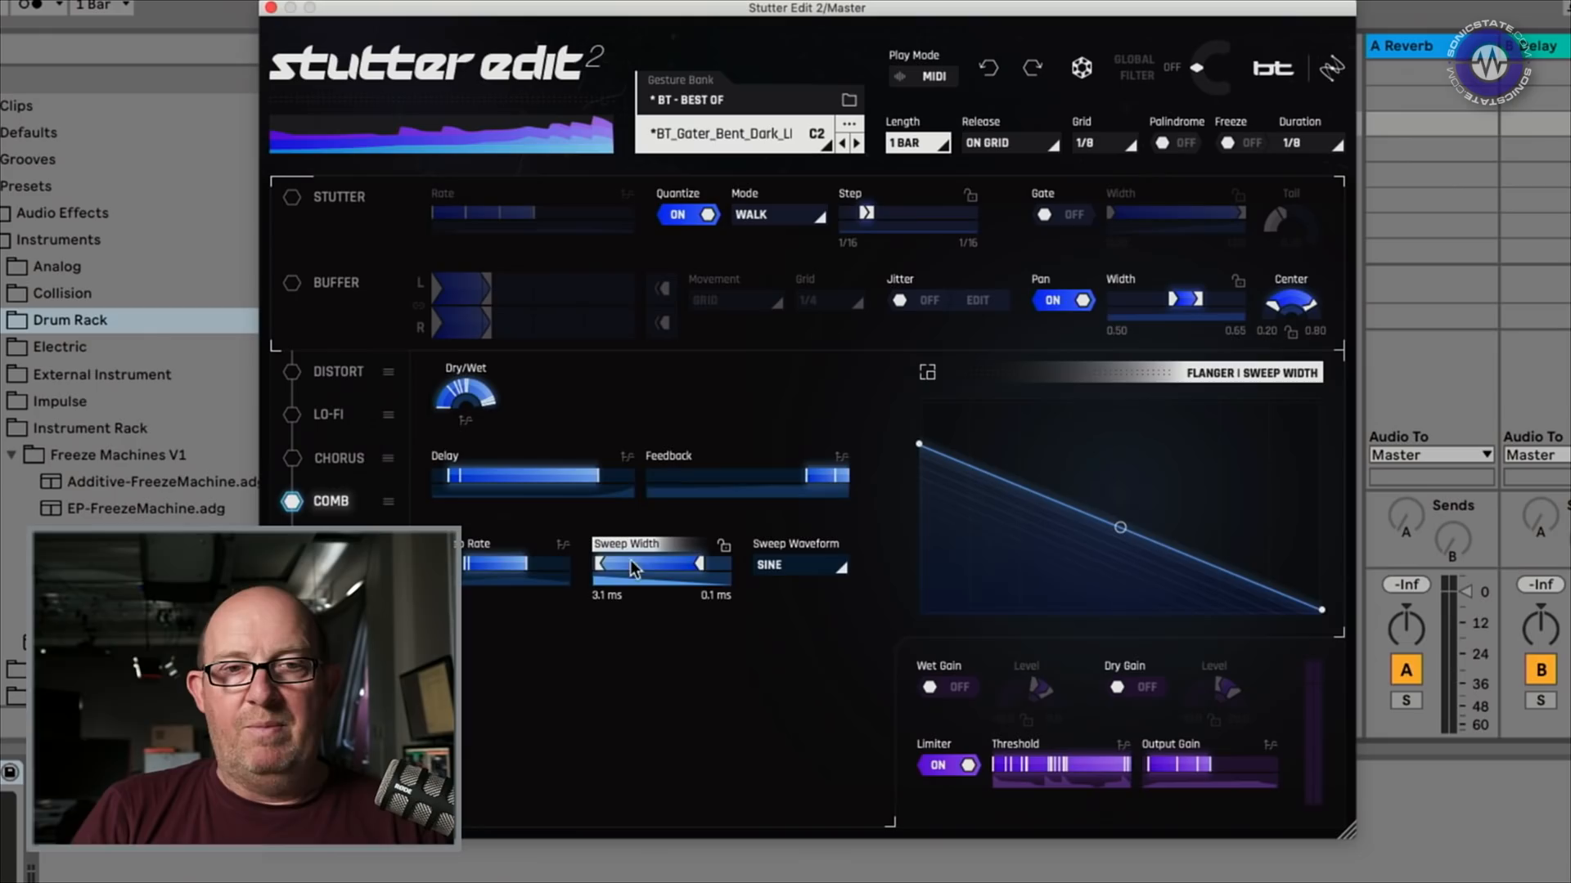
{"action": "left_click_drag", "start_coordinate": [603, 562], "coordinate": [618, 563]}
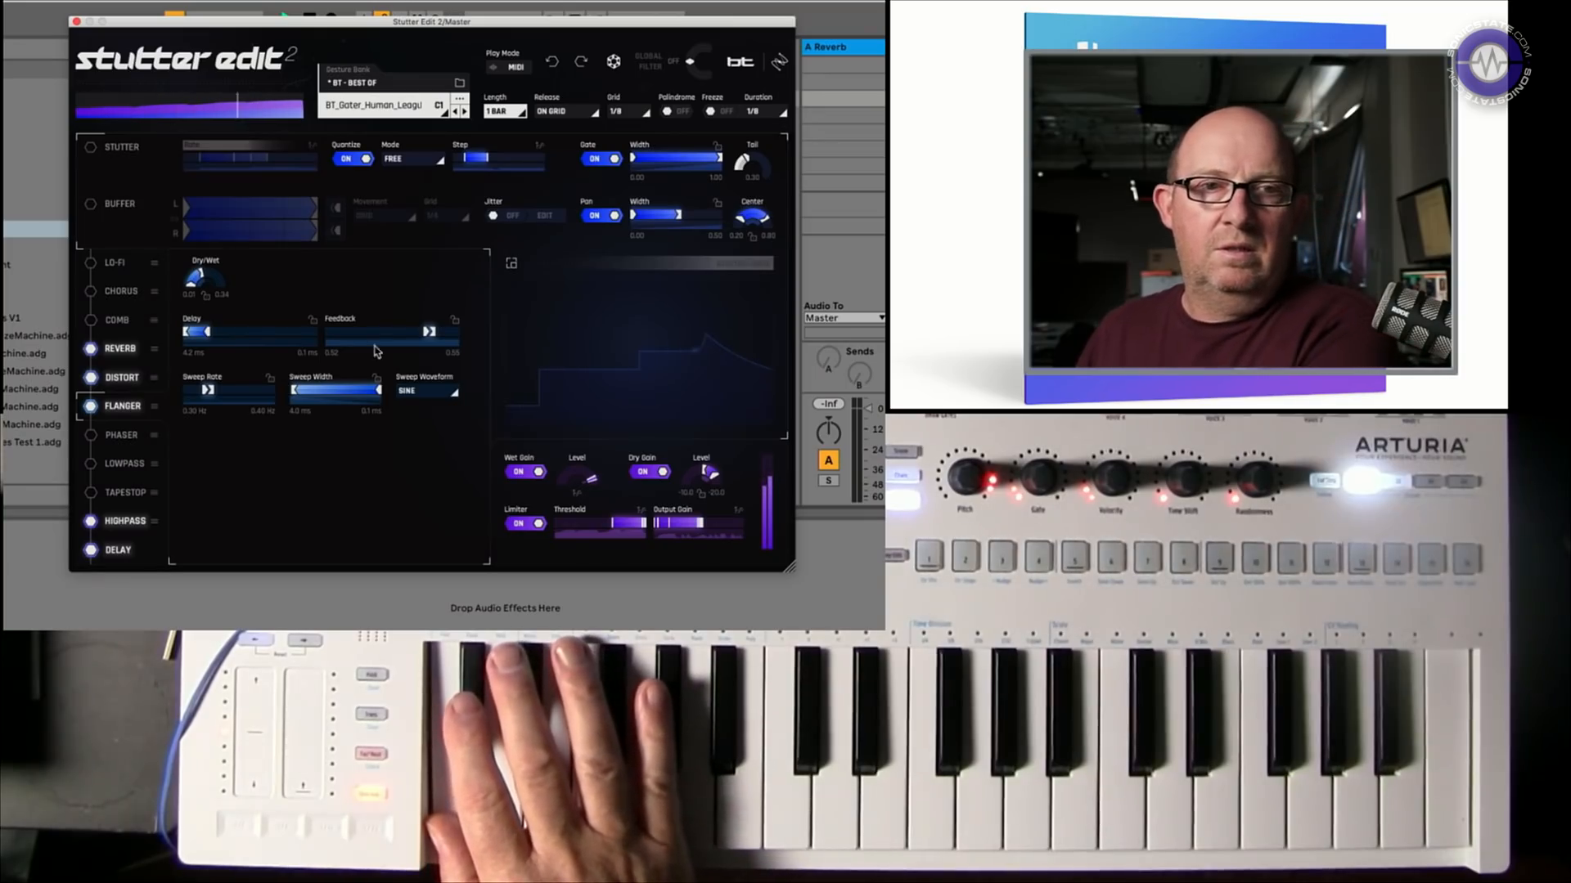
Step through the Distort, Flanger, Highpass and Delay module settings while gestures play
{"action": "left_click", "coordinate": [131, 350]}
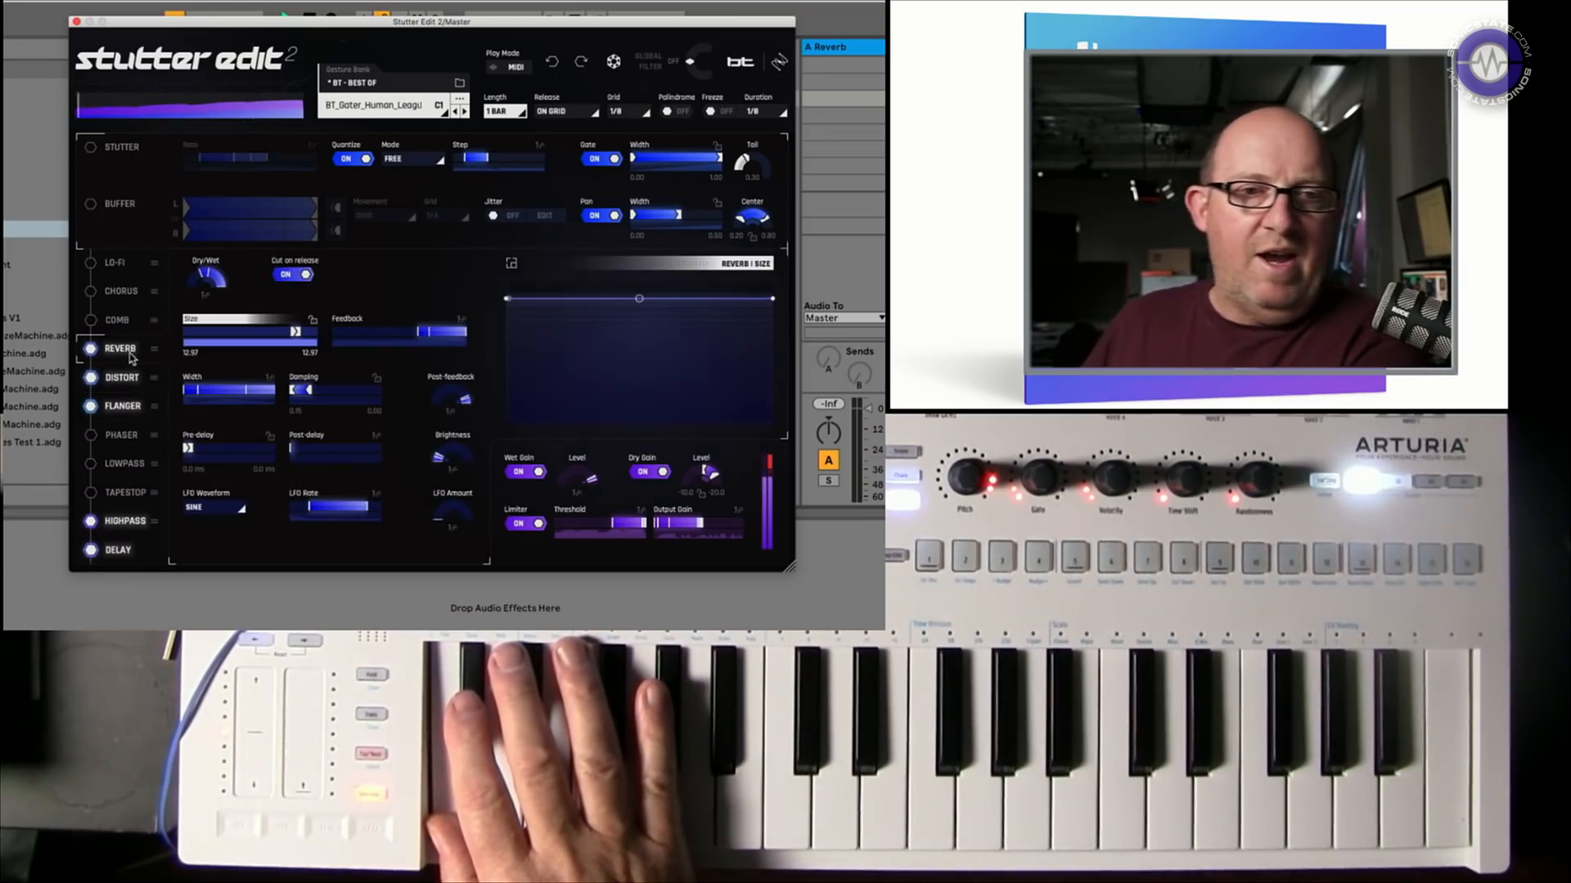
{"action": "left_click", "coordinate": [123, 407]}
{"action": "left_click", "coordinate": [117, 526]}
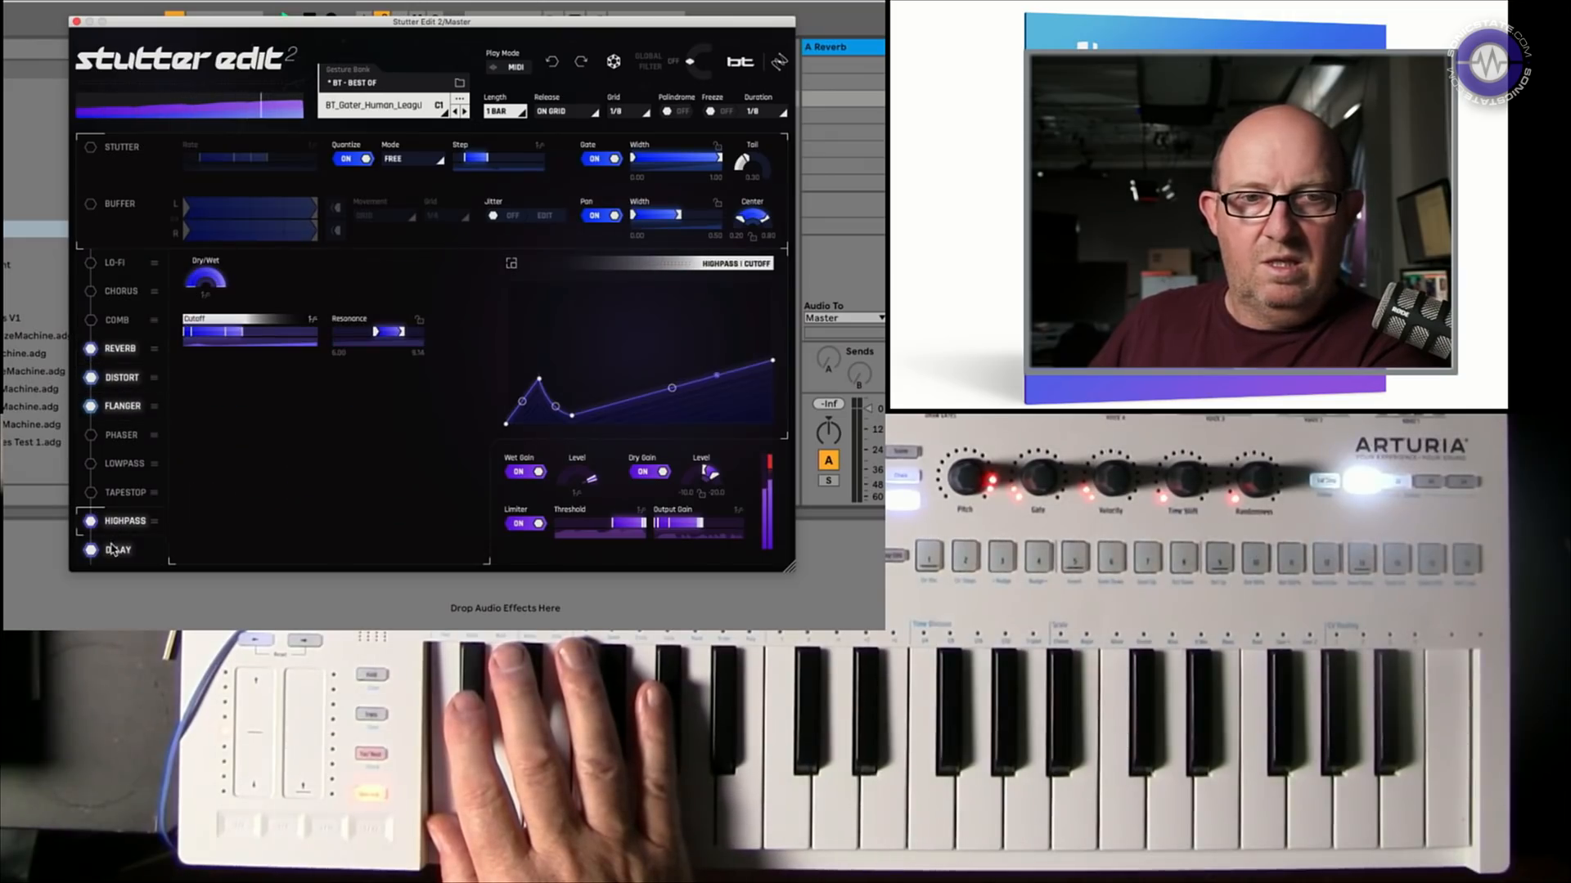
{"action": "left_click", "coordinate": [117, 551]}
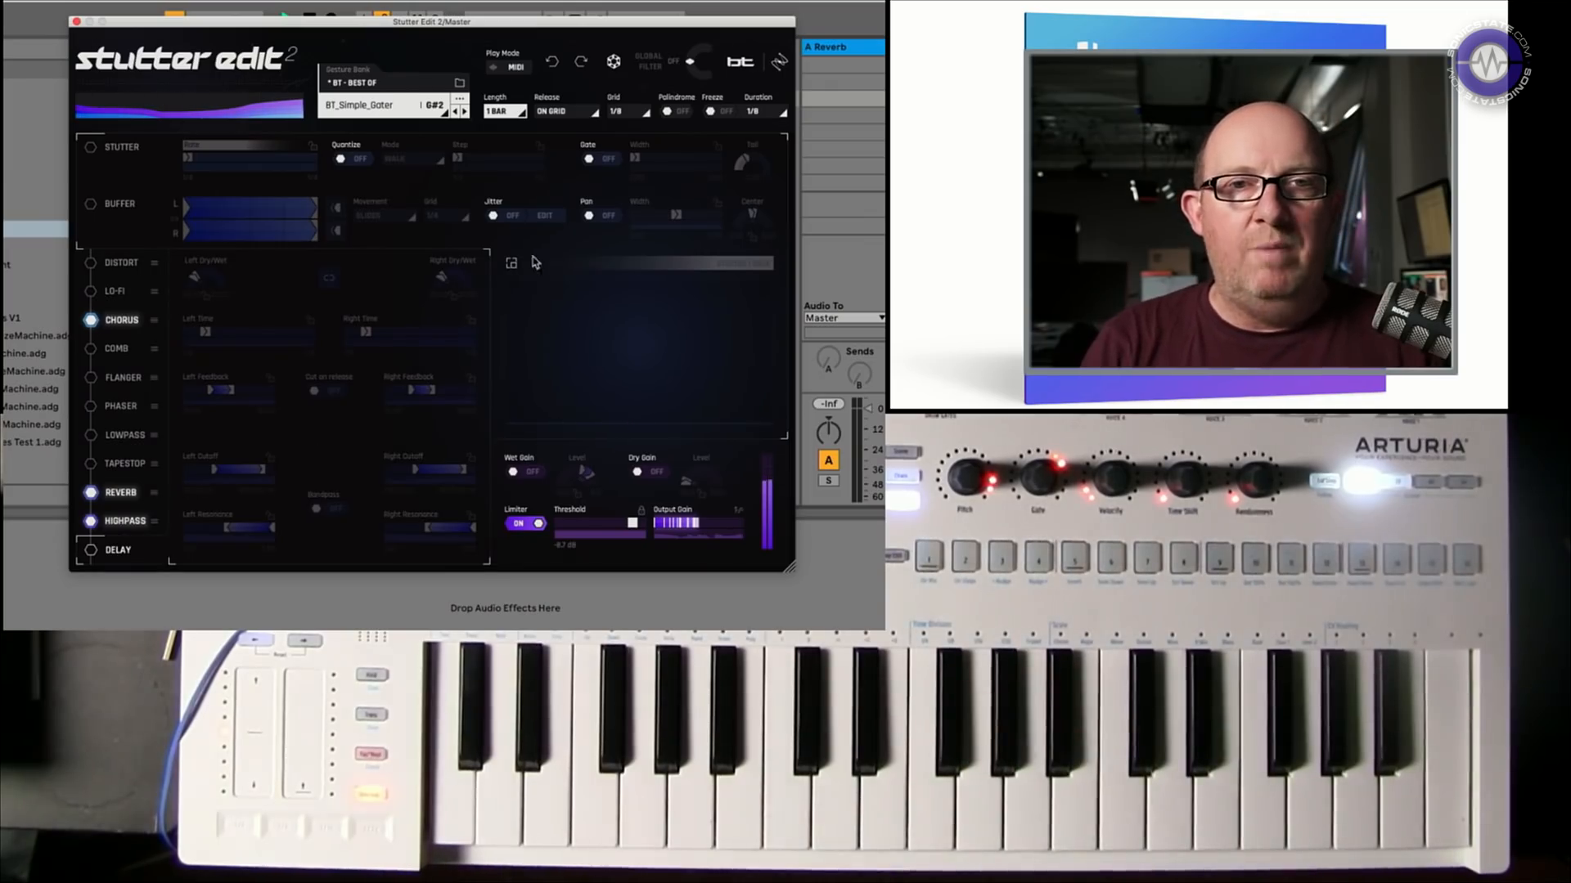
{"action": "left_click_drag", "start_coordinate": [115, 33], "coordinate": [220, 545]}
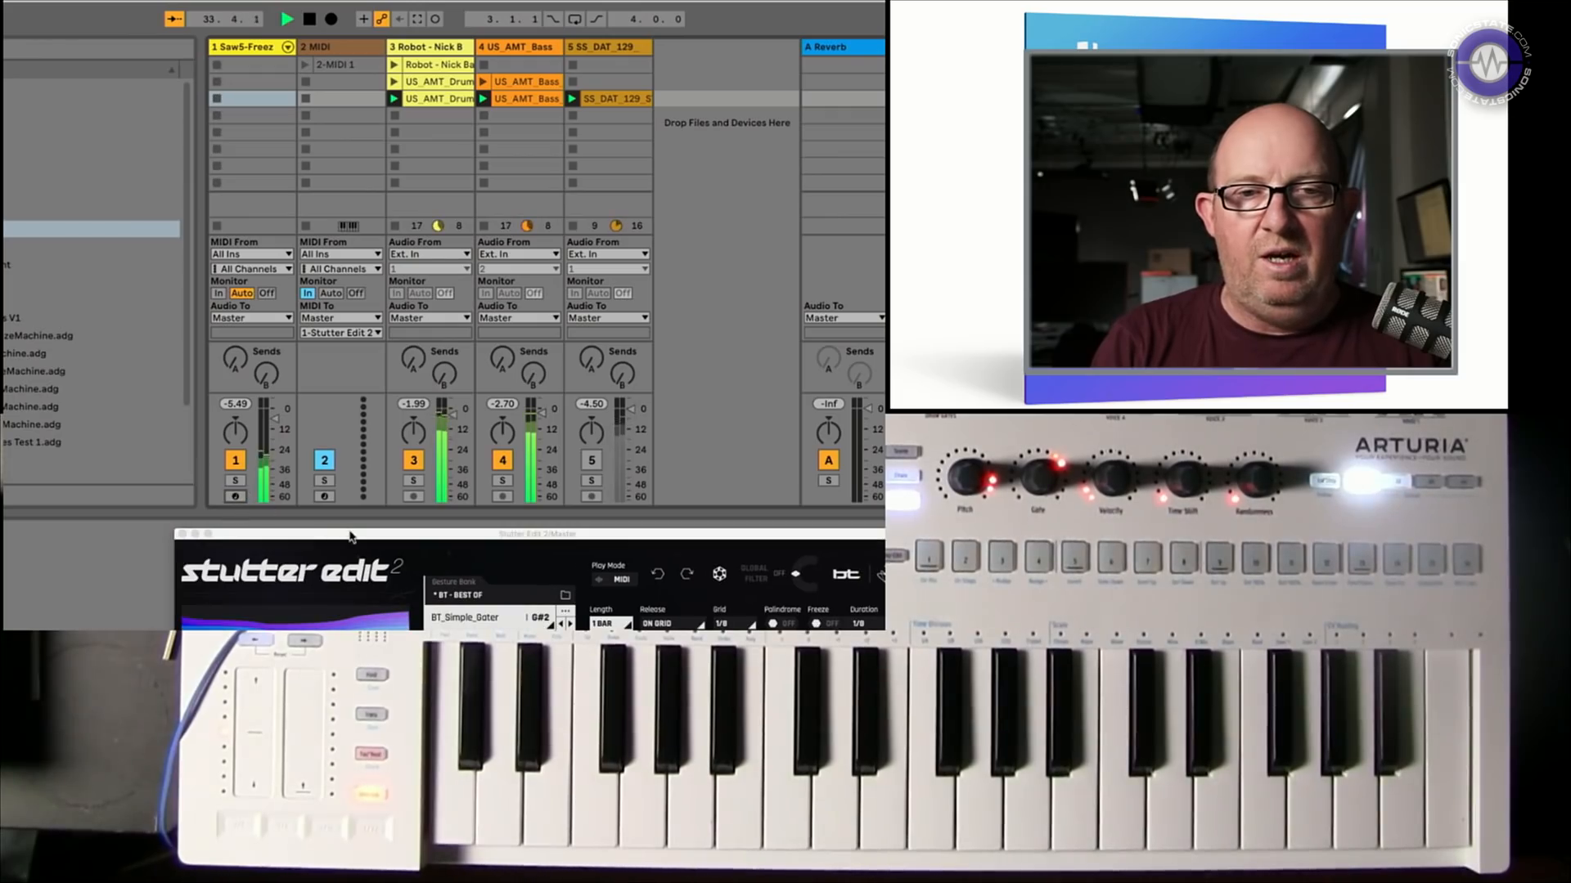
{"action": "left_click_drag", "start_coordinate": [360, 535], "coordinate": [293, 23]}
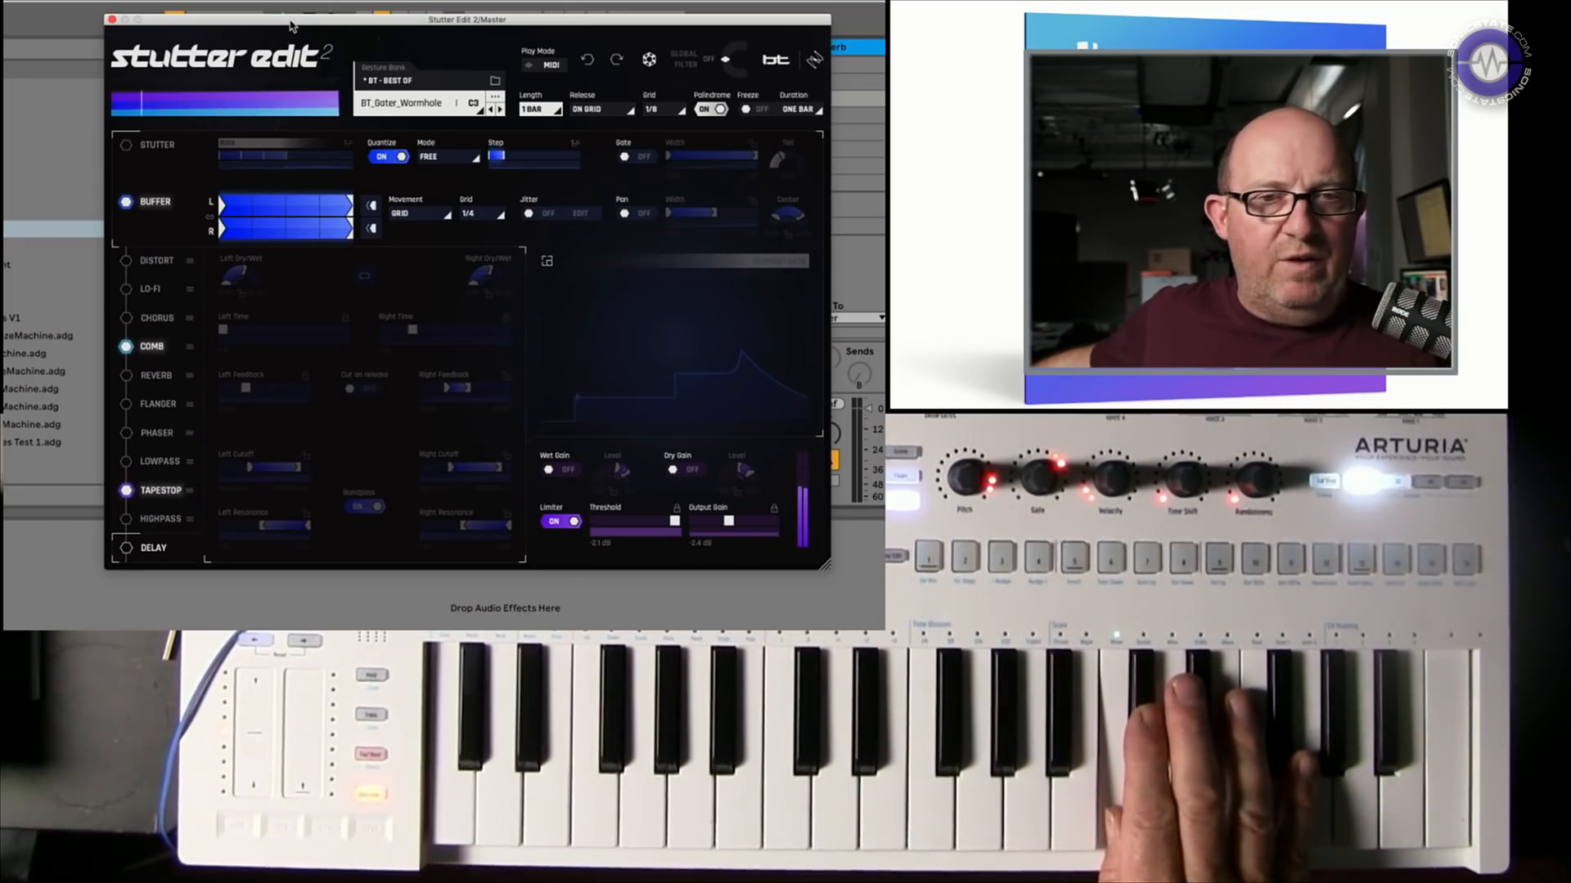
Toggle the Comb effect off and back on, then compare the Highpass and Comb settings
{"action": "left_click", "coordinate": [127, 347]}
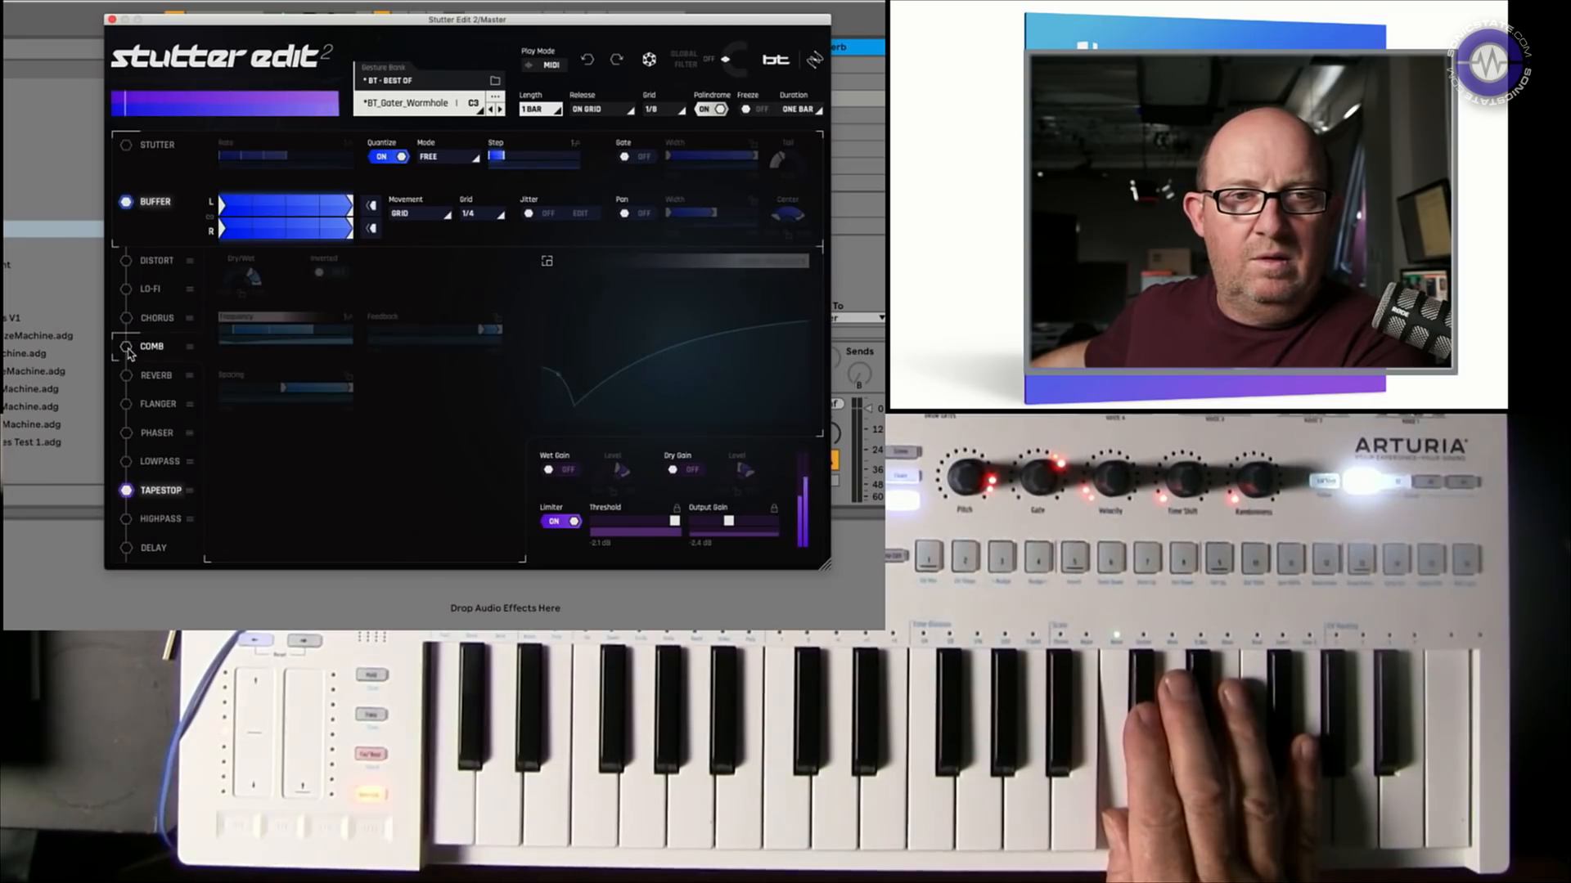
{"action": "left_click", "coordinate": [127, 348]}
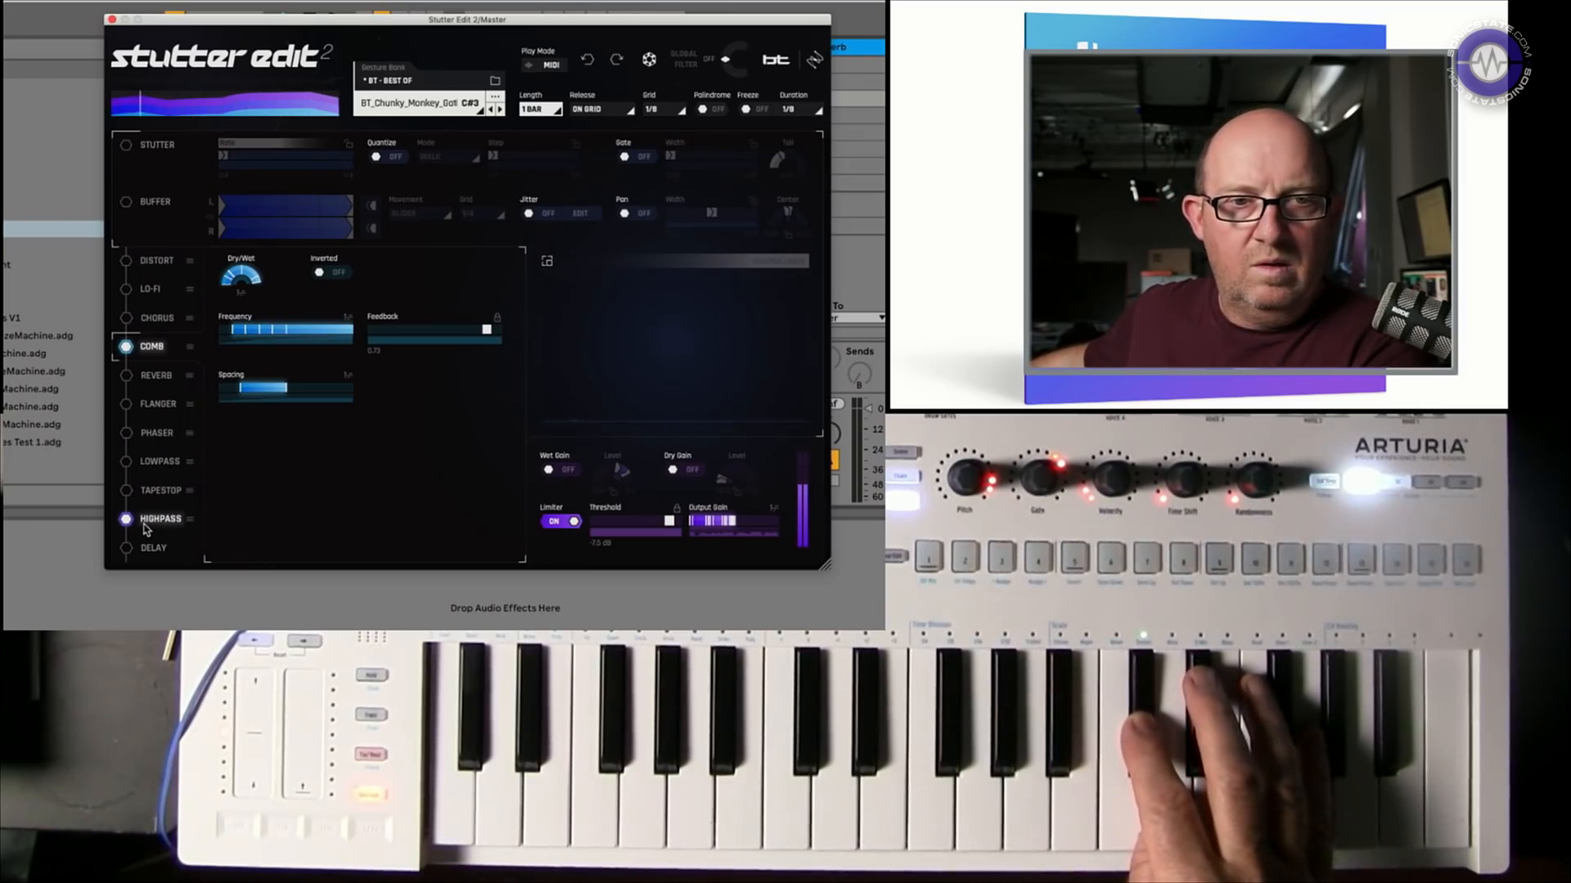
{"action": "left_click", "coordinate": [144, 524]}
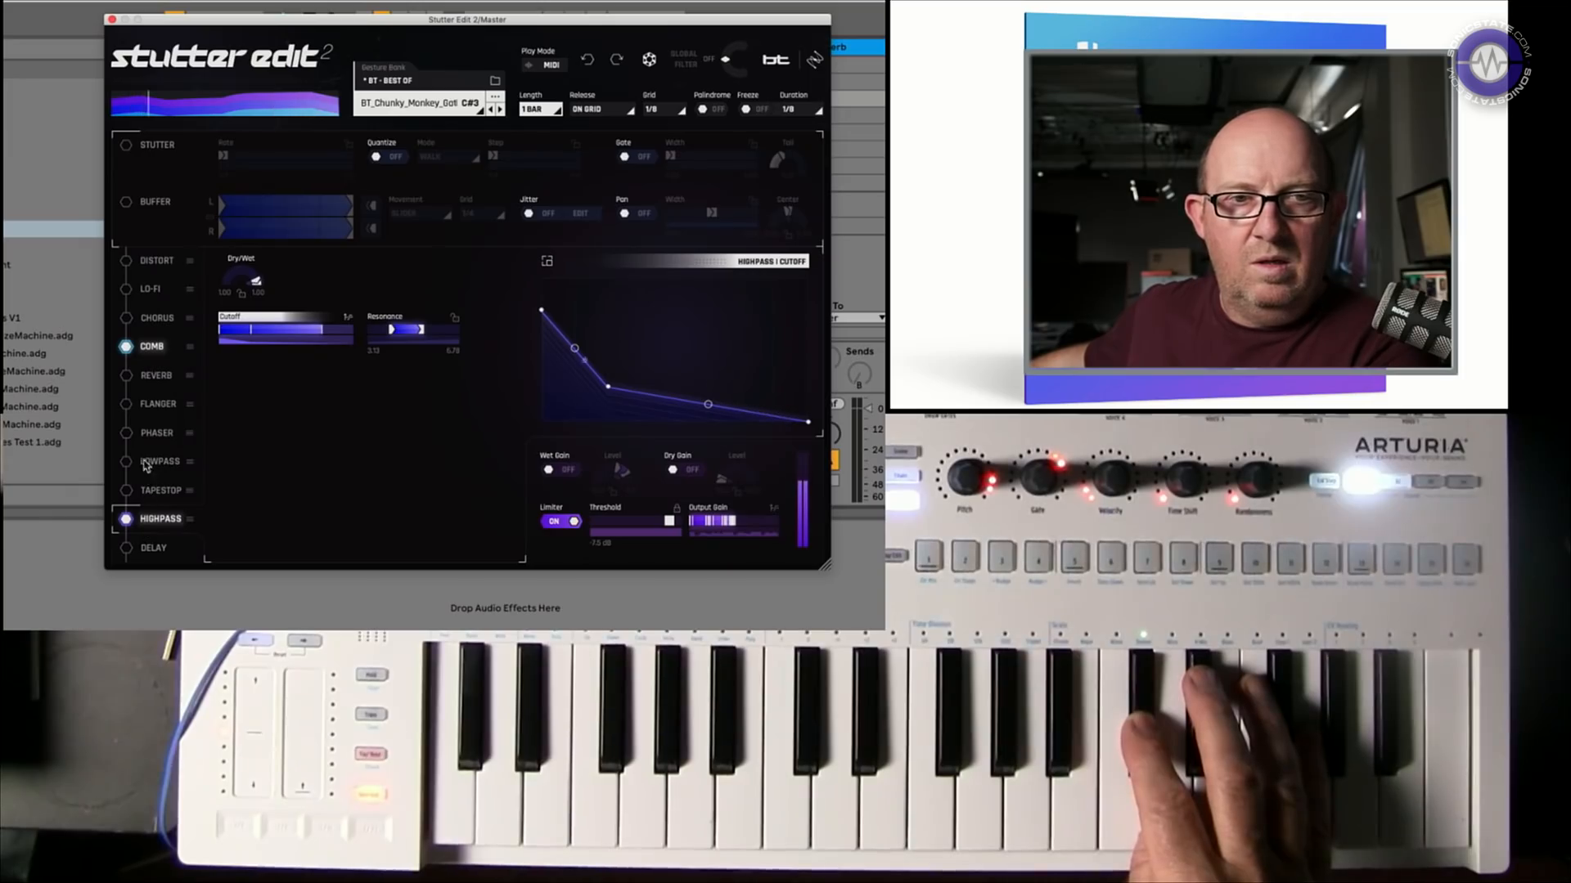
{"action": "left_click", "coordinate": [152, 348]}
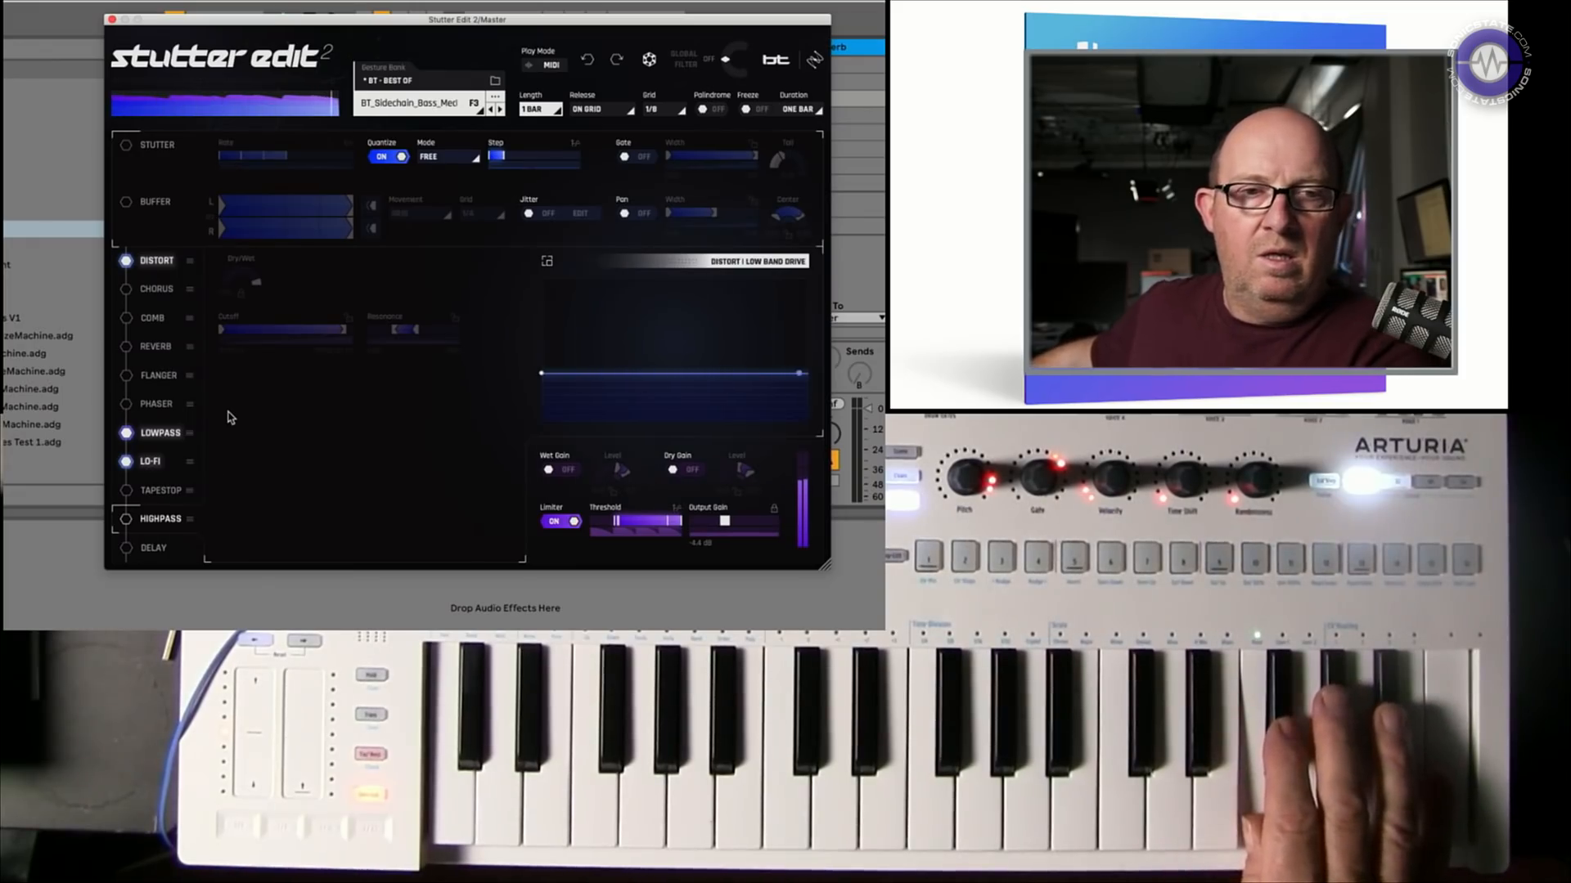
Toggle the Distort effect off and on again, then switch the Lo-Fi effect on
{"action": "left_click", "coordinate": [166, 260]}
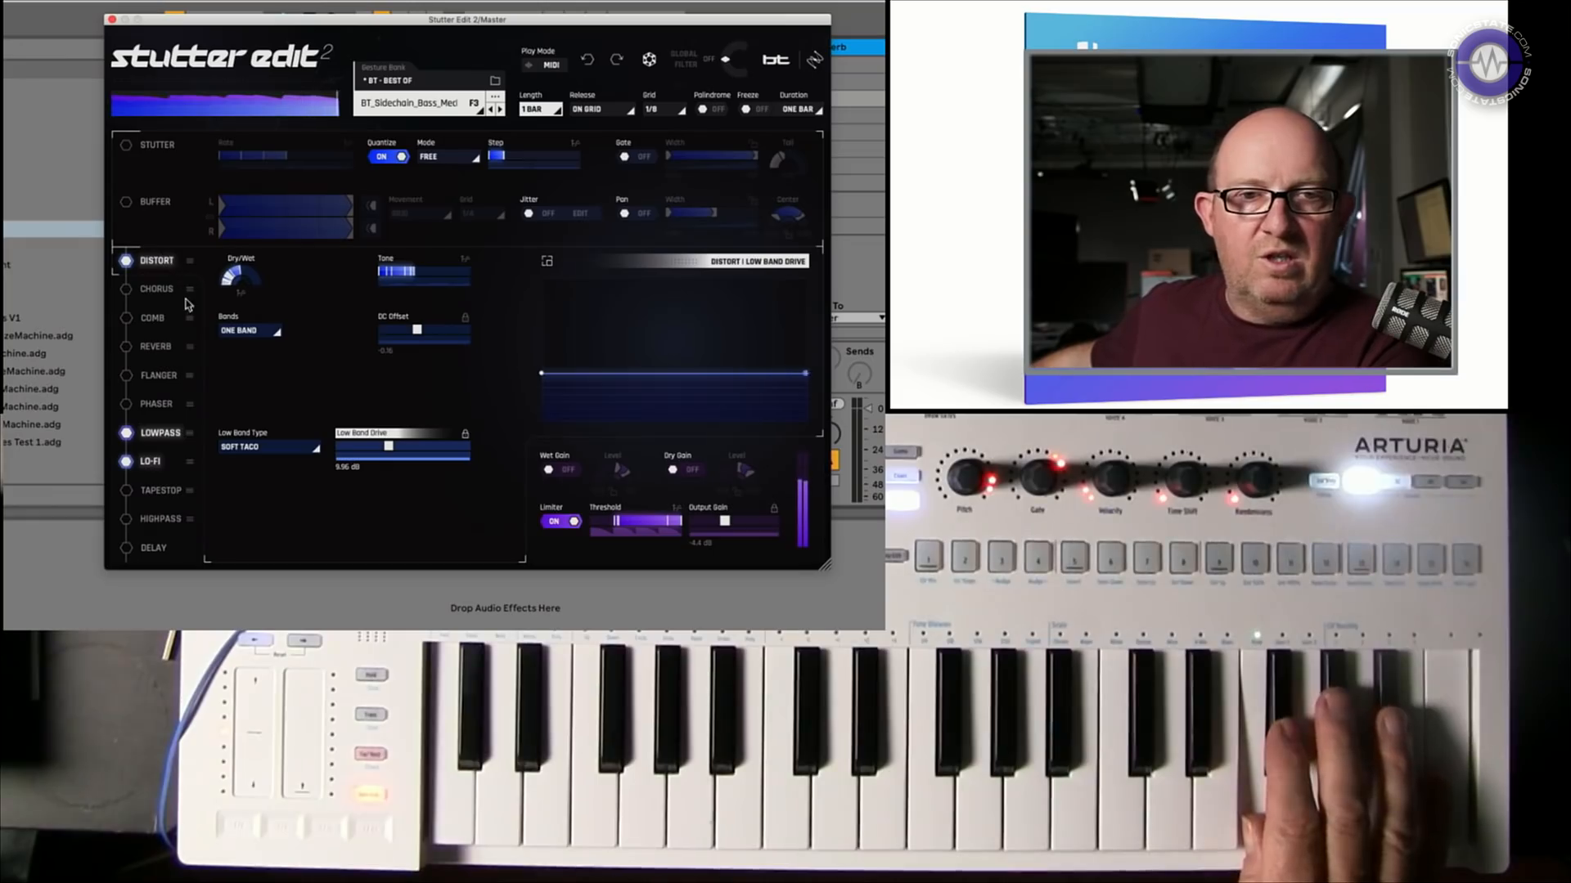
{"action": "left_click", "coordinate": [125, 261]}
{"action": "left_click", "coordinate": [125, 261]}
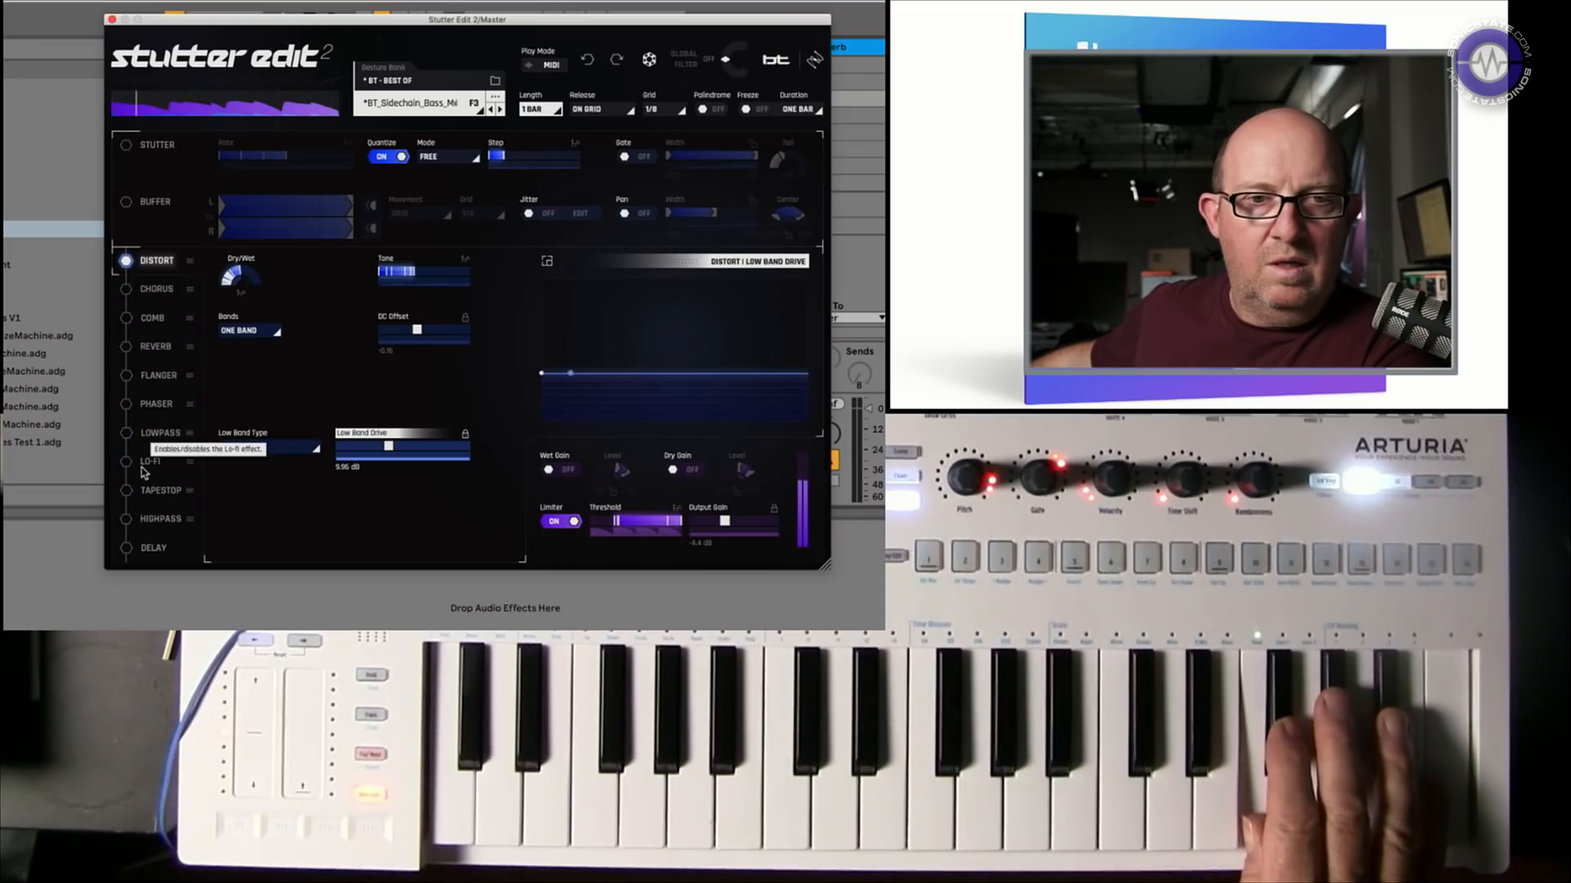
{"action": "left_click", "coordinate": [142, 472]}
{"action": "left_click", "coordinate": [127, 463]}
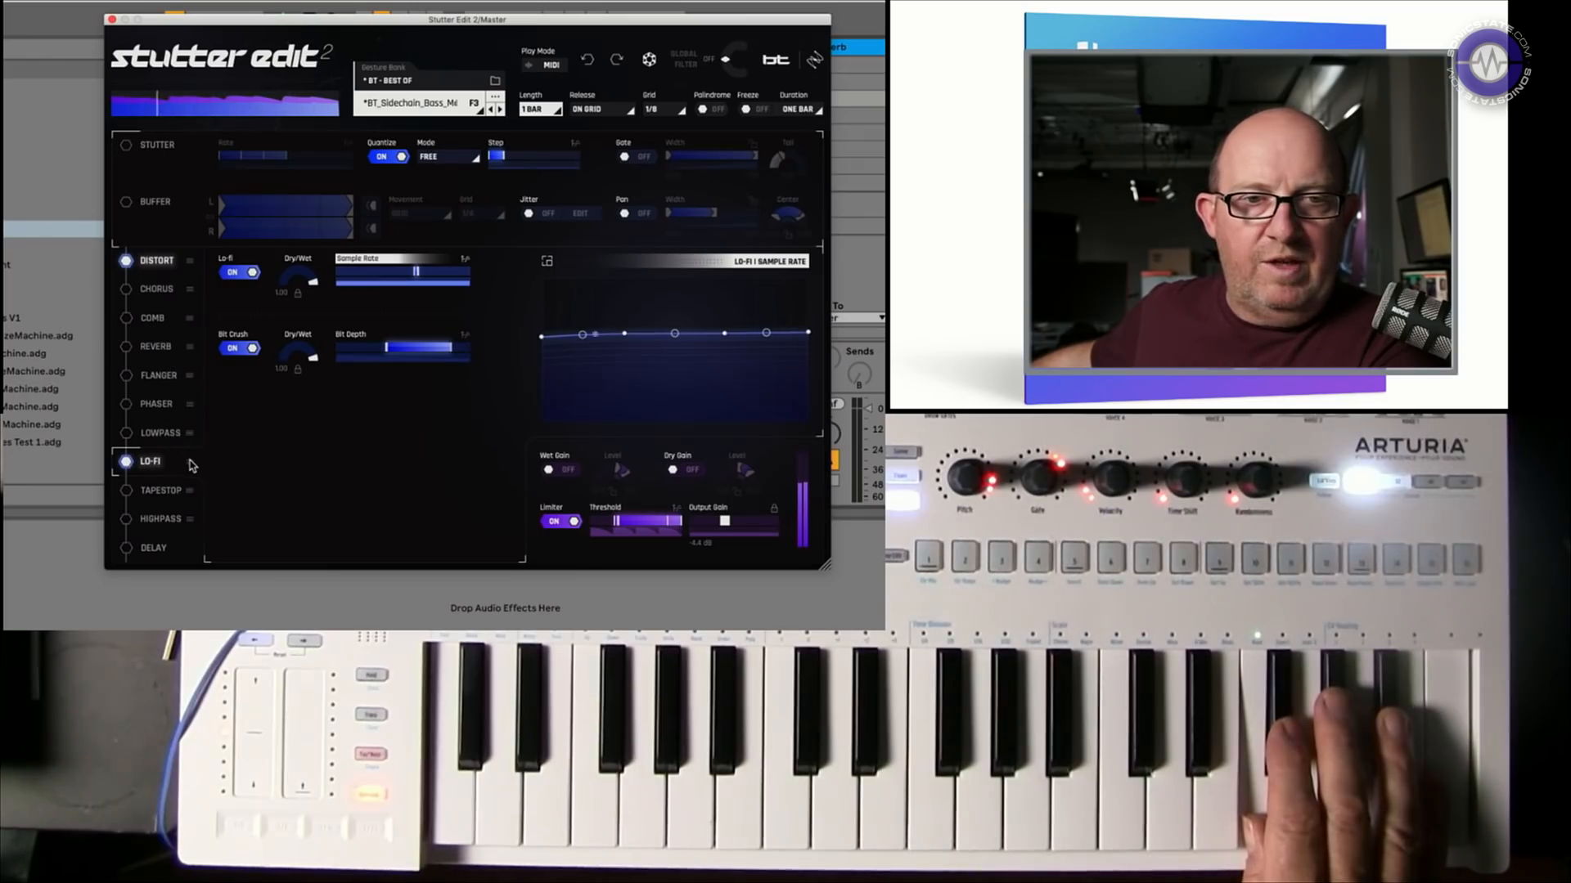
Reorder the effects so the LO-FI module sits directly below DISTORT
{"action": "left_click_drag", "start_coordinate": [191, 467], "coordinate": [179, 409]}
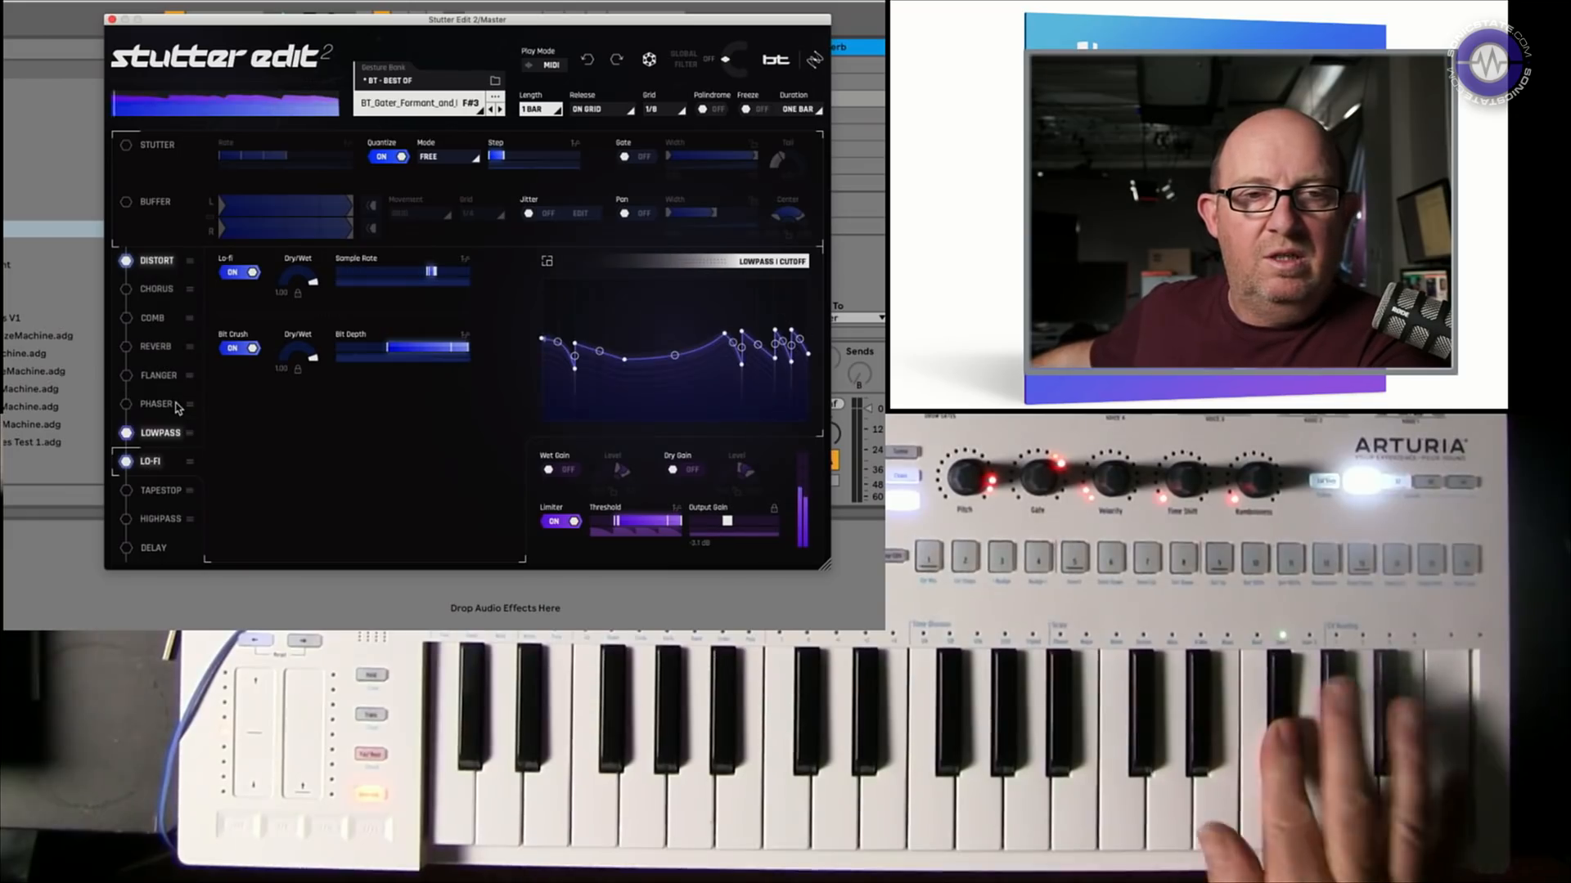
{"action": "left_click_drag", "start_coordinate": [188, 464], "coordinate": [185, 431]}
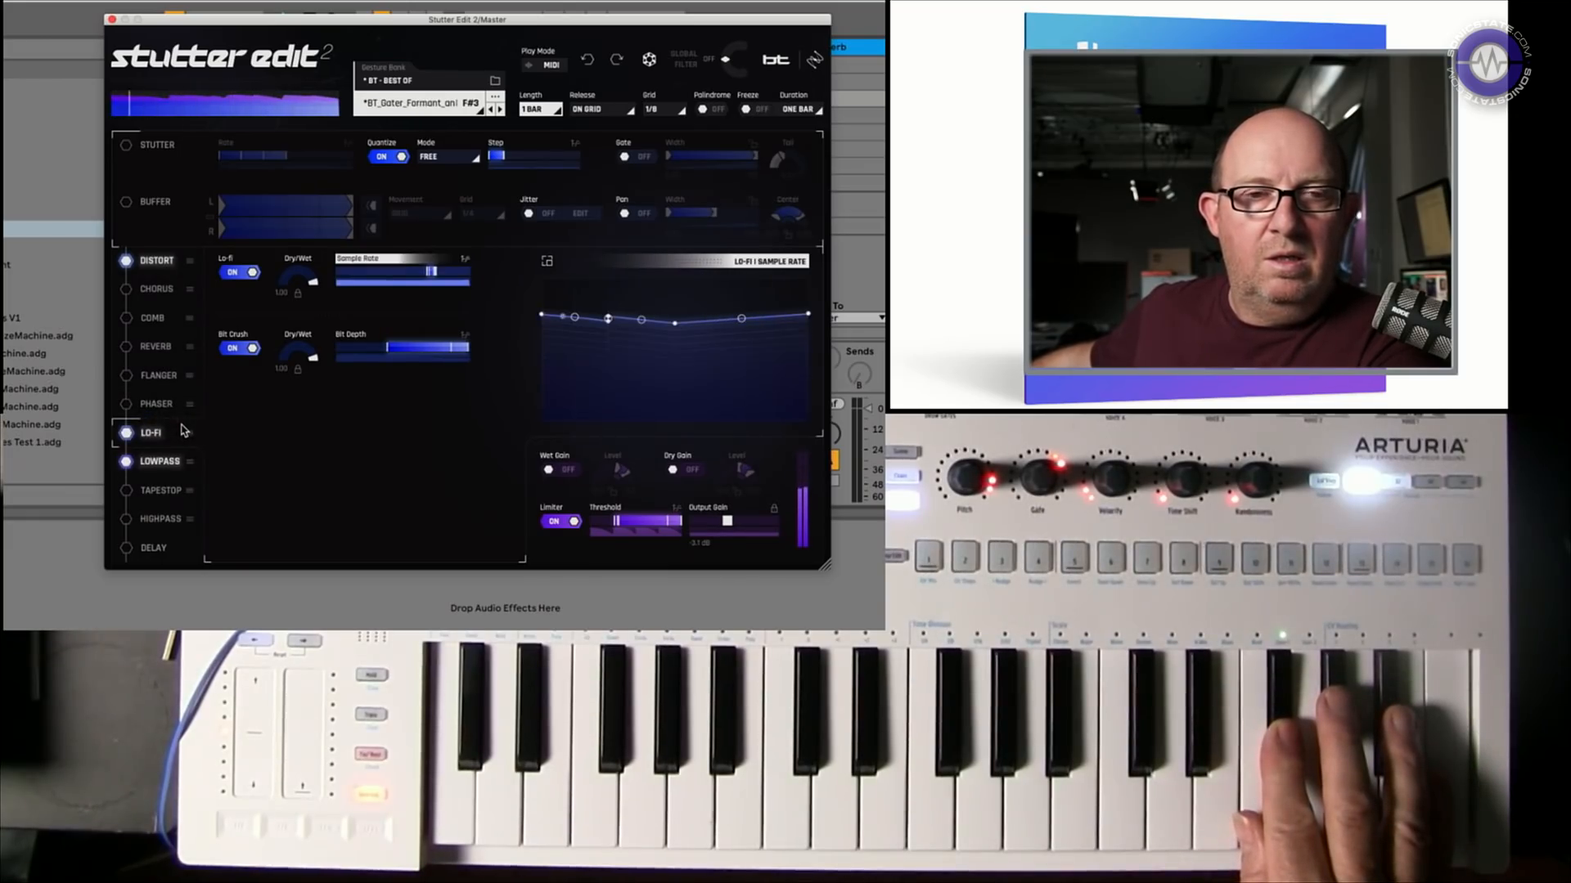
{"action": "left_click_drag", "start_coordinate": [194, 440], "coordinate": [179, 479]}
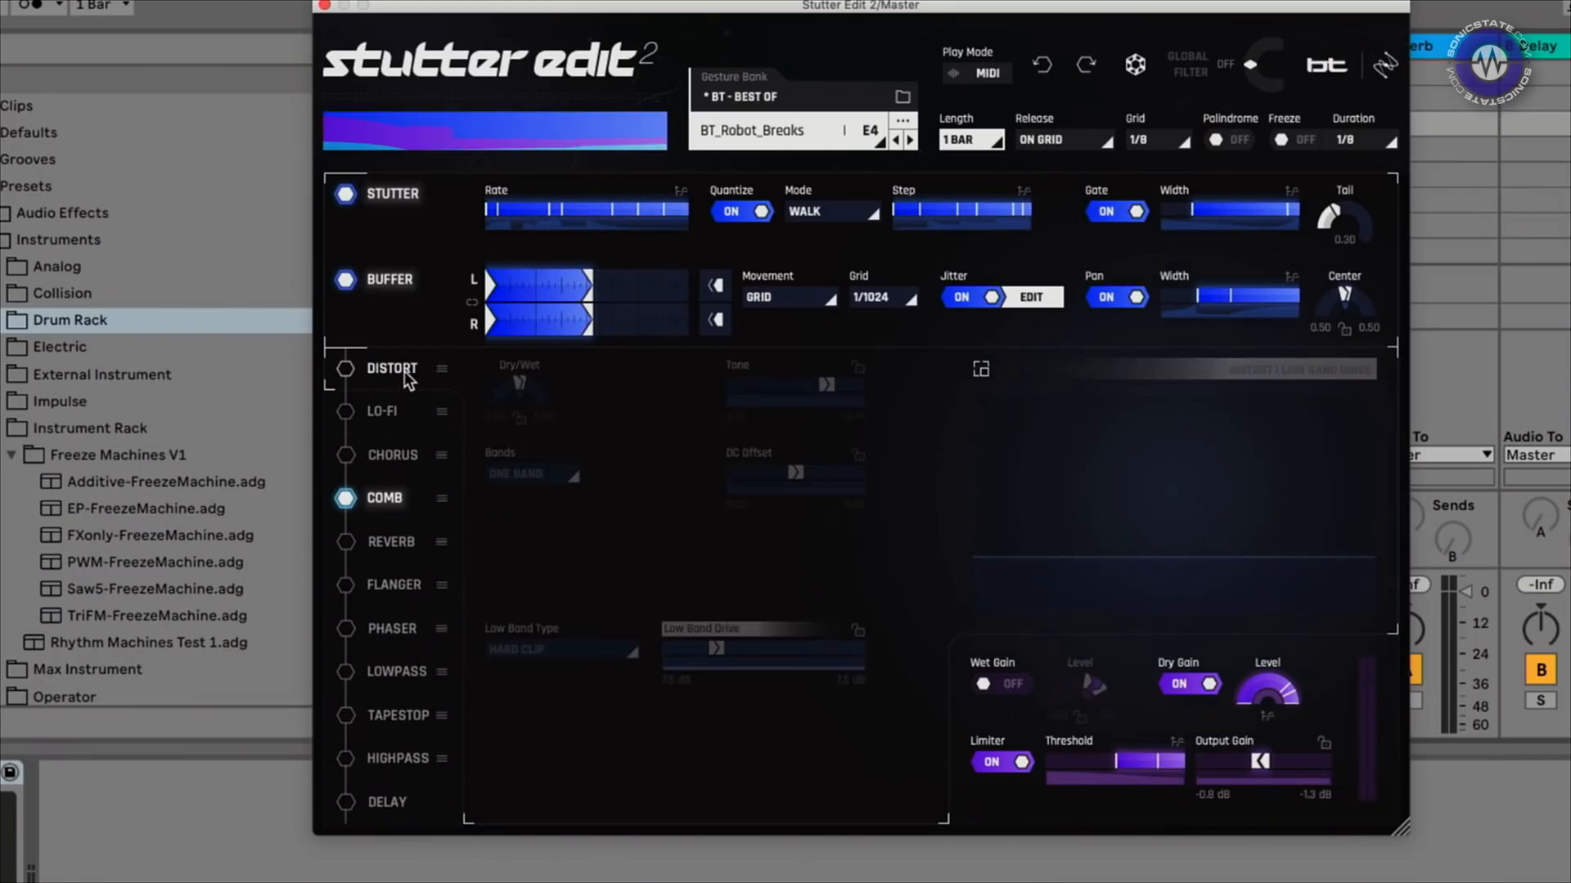
Step through Lo-Fi, Chorus, Comb, Reverb, Flanger and Phaser, ending on Lowpass cutoff and resonance
{"action": "left_click", "coordinate": [386, 415]}
{"action": "left_click", "coordinate": [386, 455]}
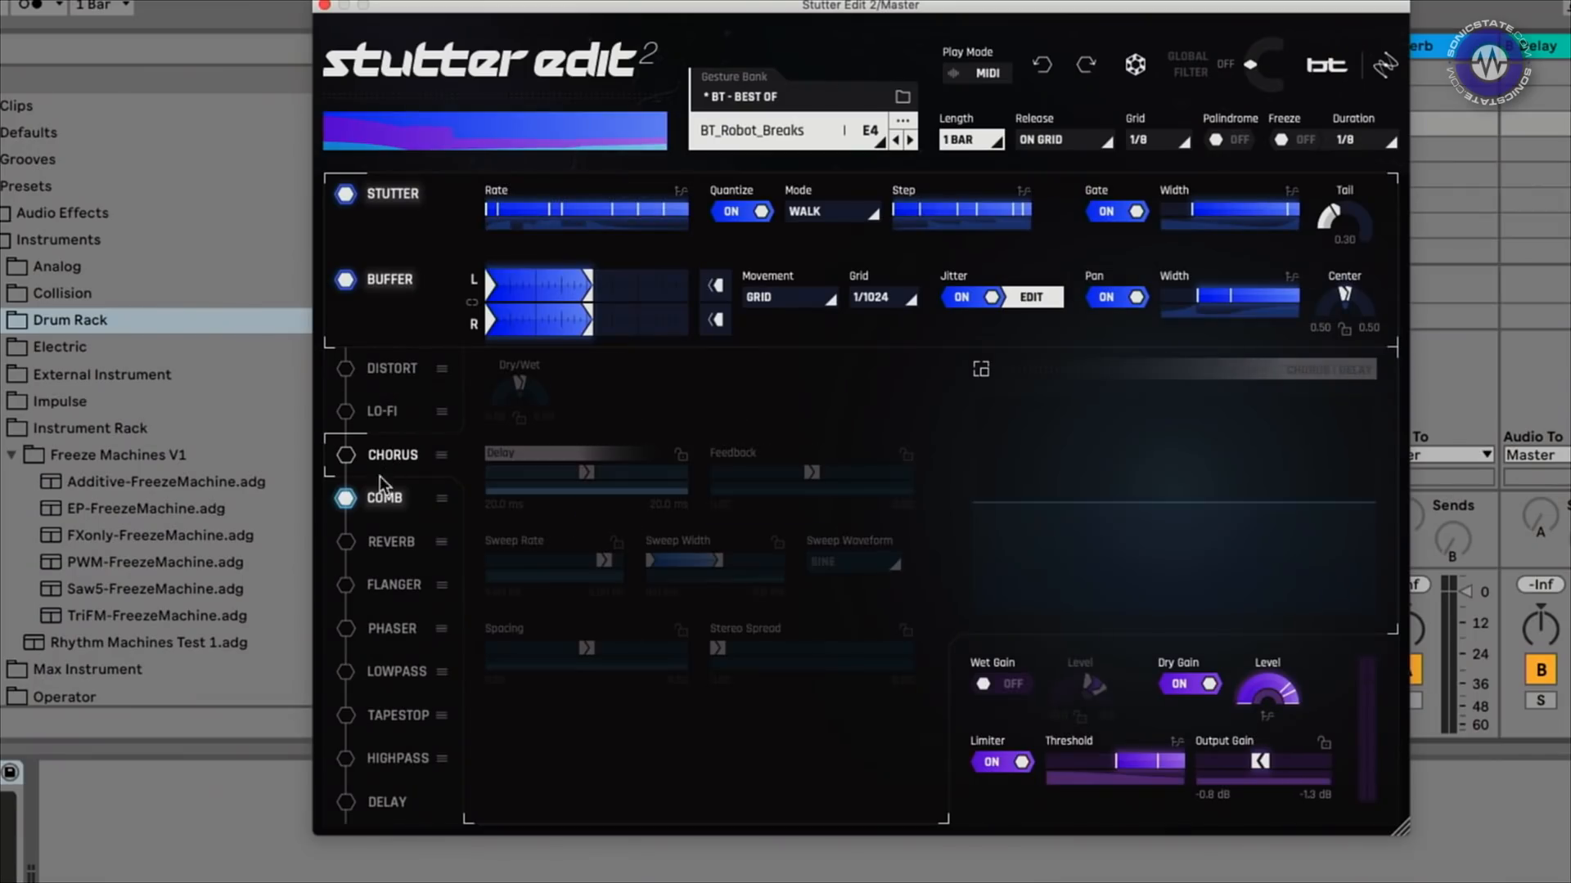
{"action": "left_click", "coordinate": [384, 496]}
{"action": "left_click", "coordinate": [382, 540]}
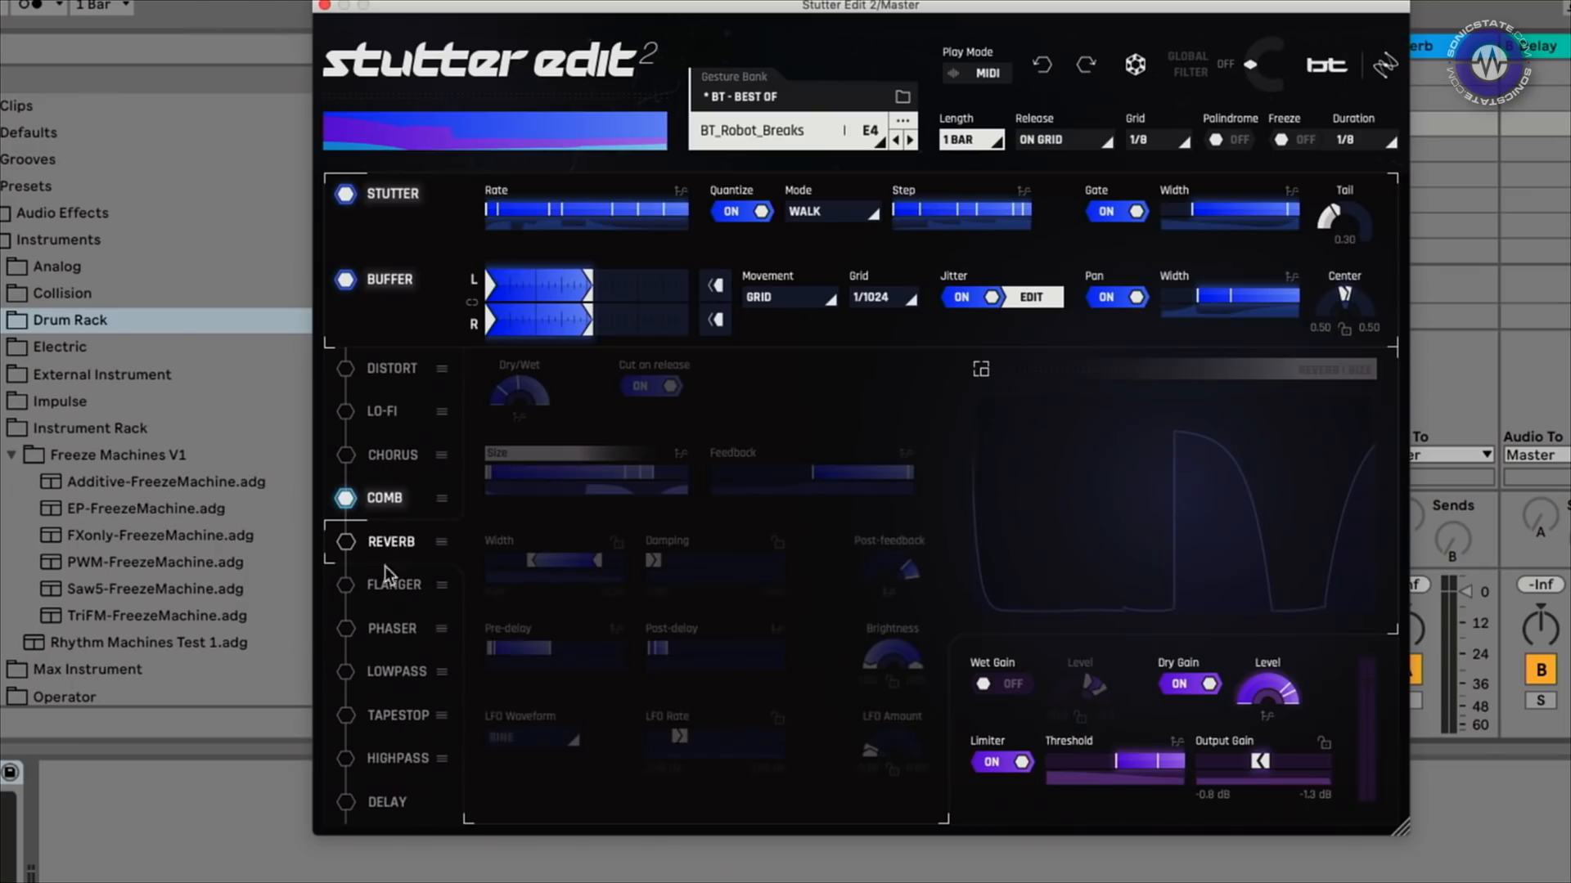
{"action": "left_click", "coordinate": [385, 582]}
{"action": "left_click", "coordinate": [396, 630]}
{"action": "left_click", "coordinate": [398, 669]}
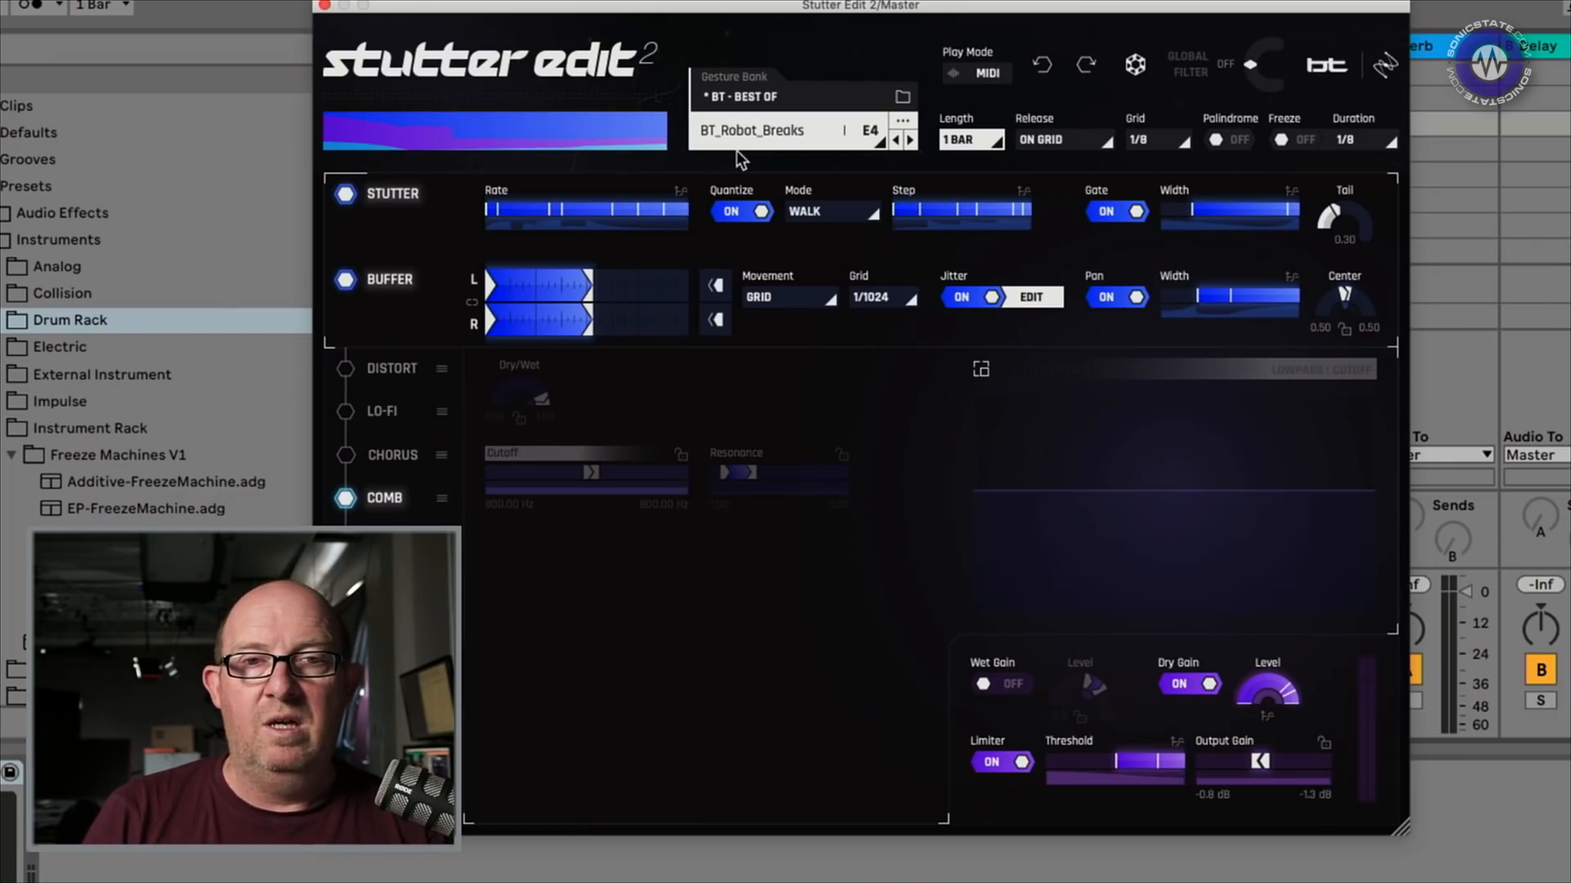
Browse the factory banks to Master Bus > Master Bus Transitions and Textures
{"action": "left_click", "coordinate": [756, 130]}
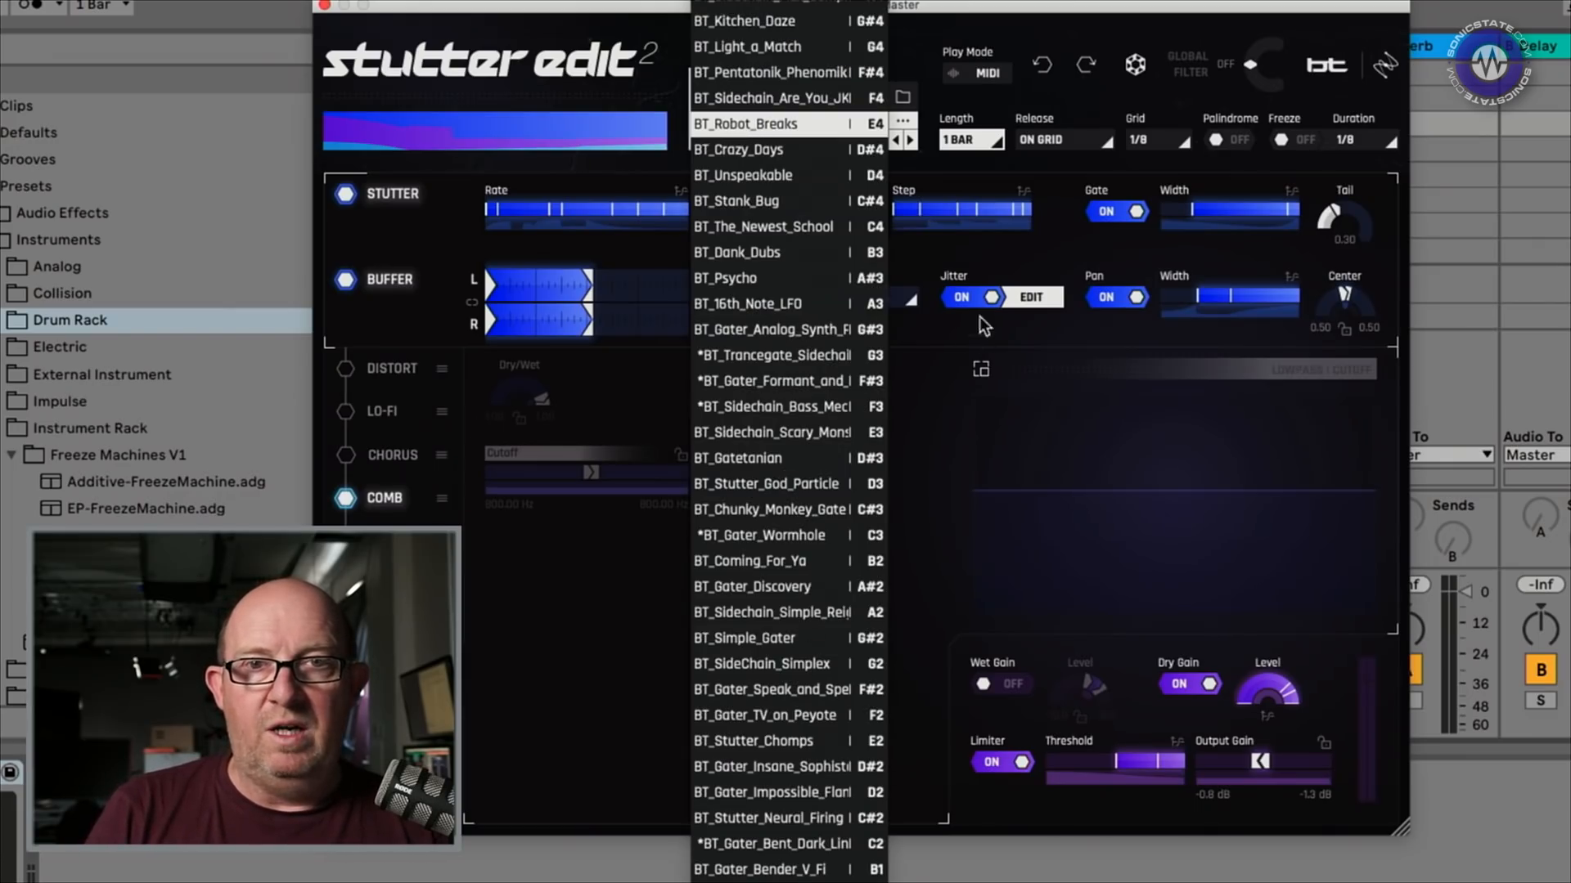
{"action": "left_click", "coordinate": [1031, 485]}
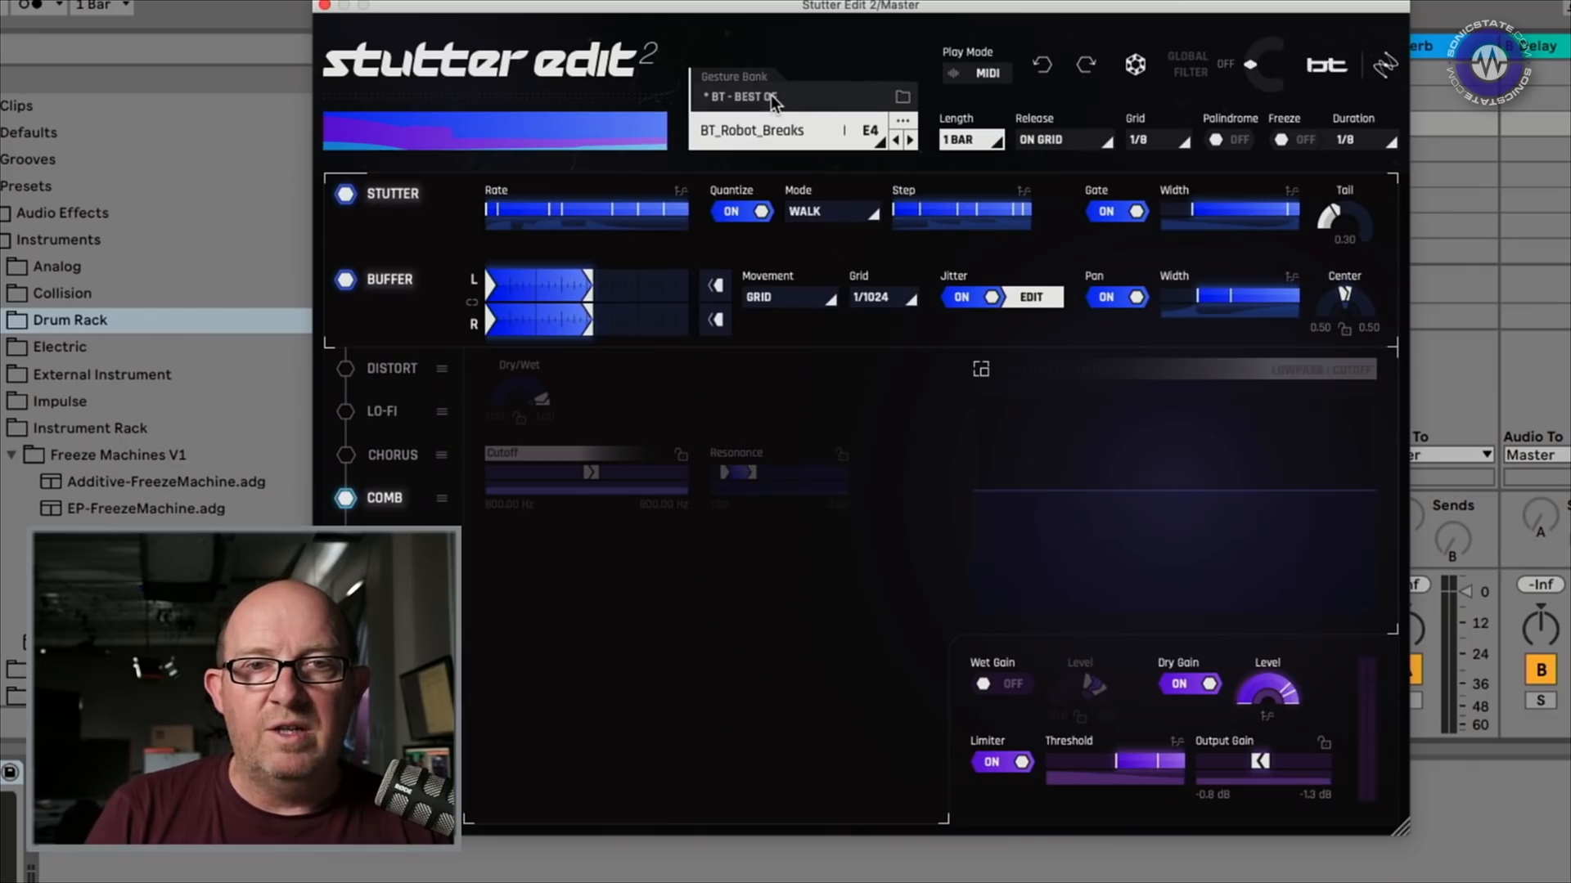
{"action": "left_click", "coordinate": [902, 96]}
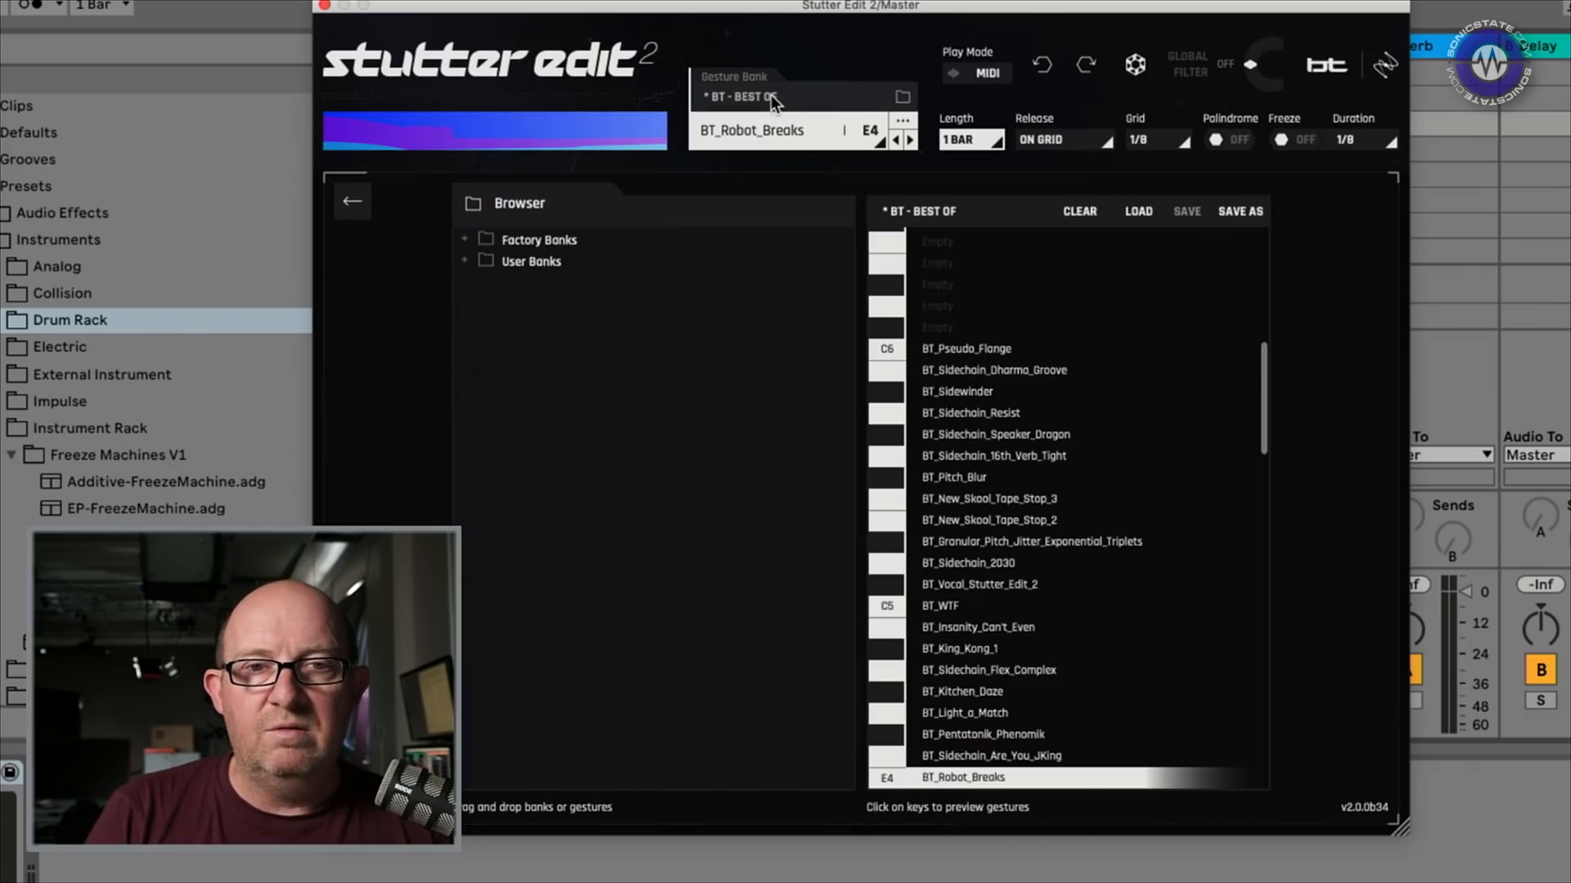
{"action": "left_click", "coordinate": [466, 241]}
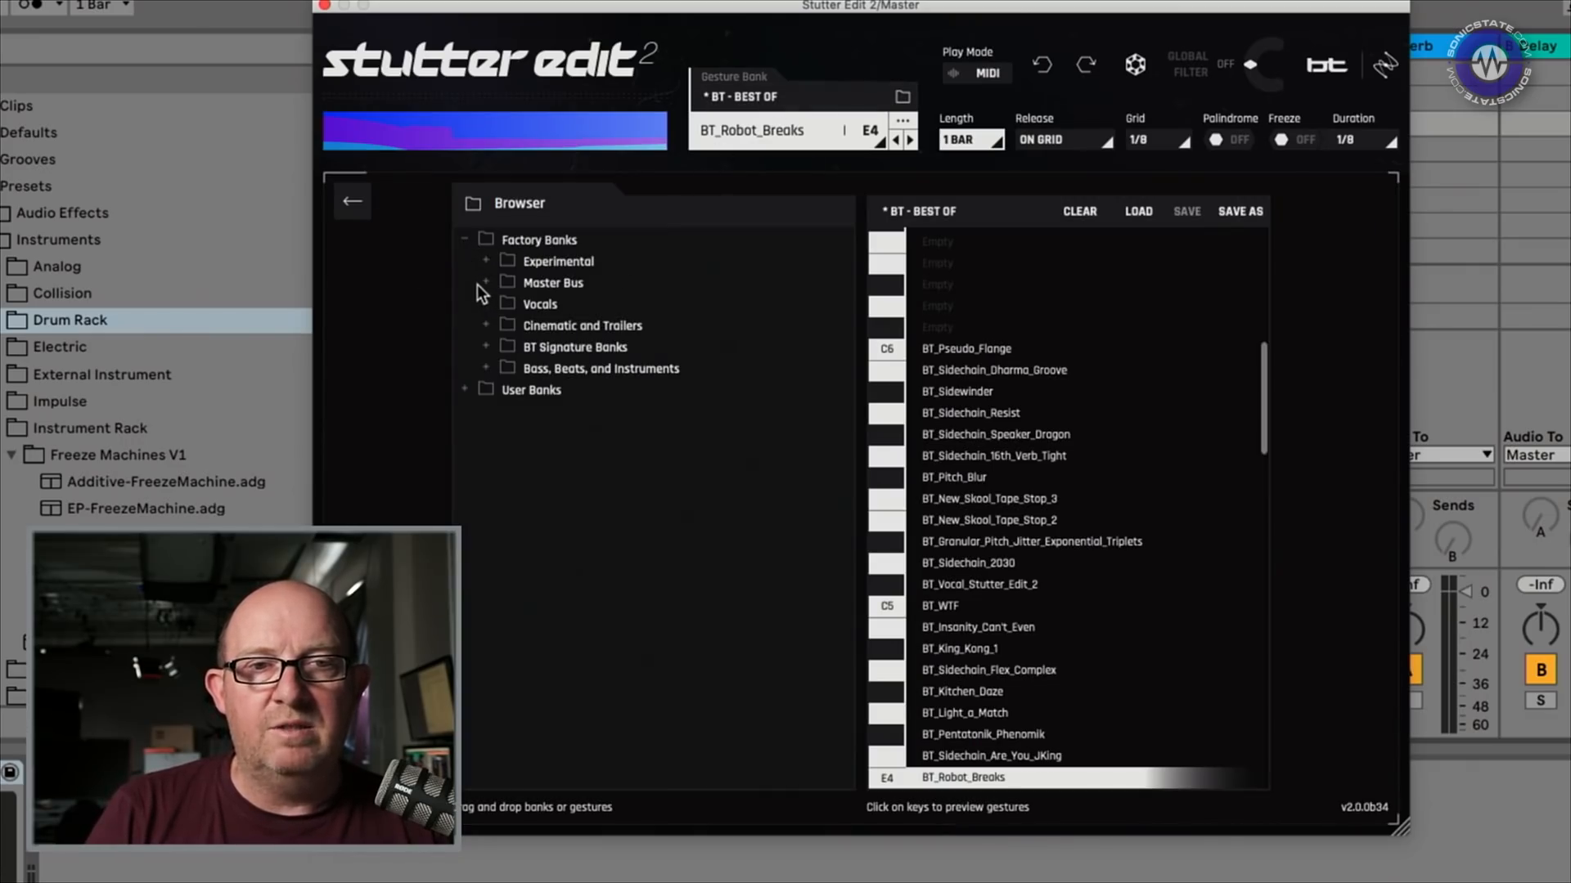
{"action": "left_click", "coordinate": [486, 283]}
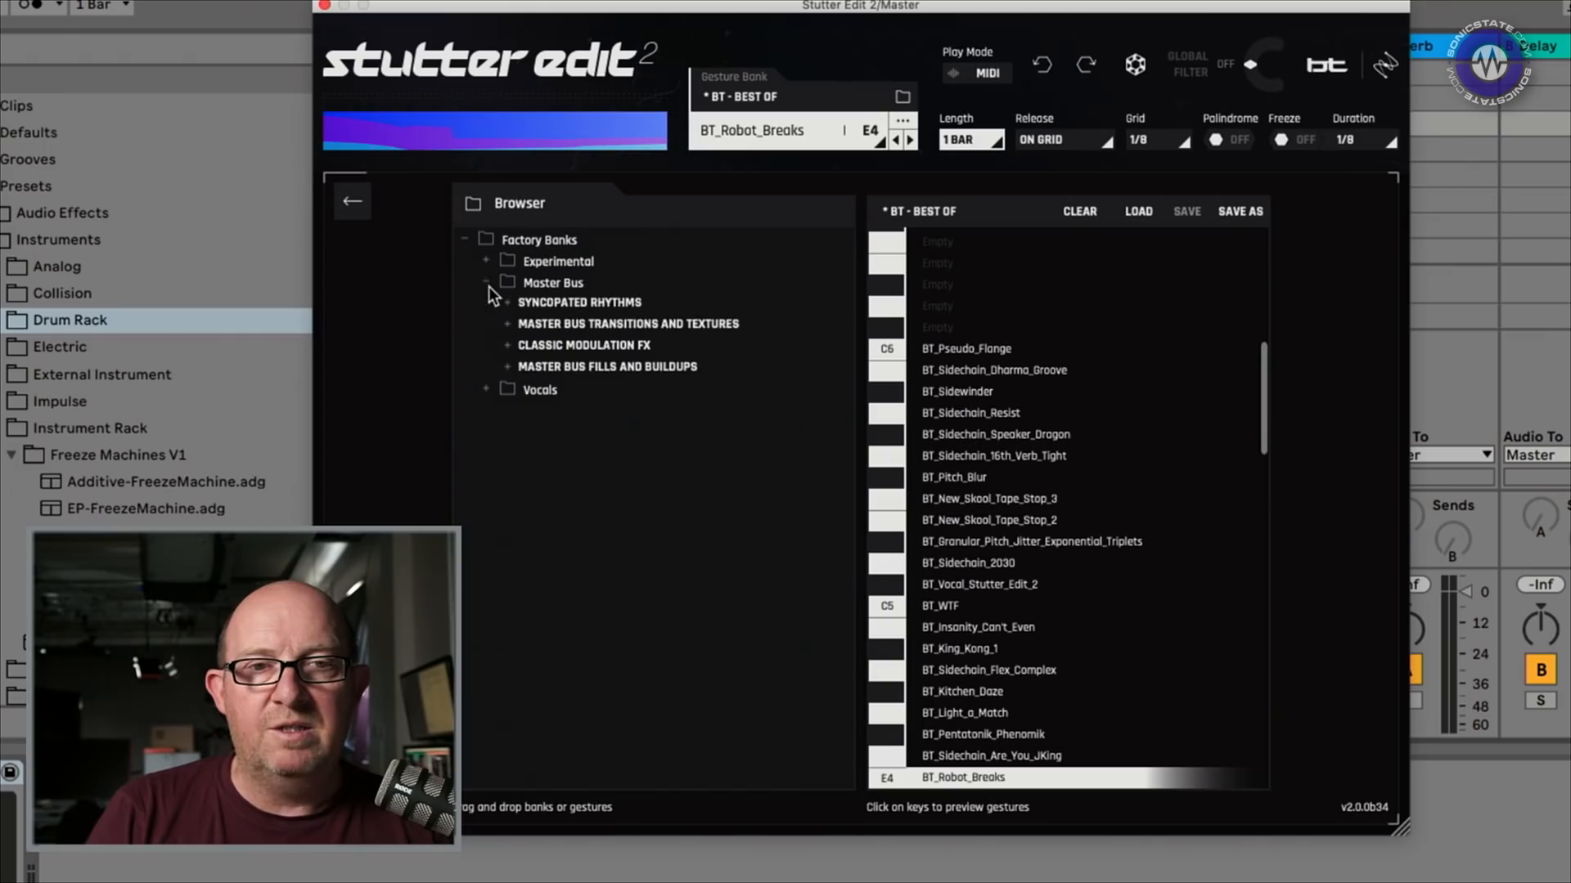
{"action": "left_click", "coordinate": [508, 324]}
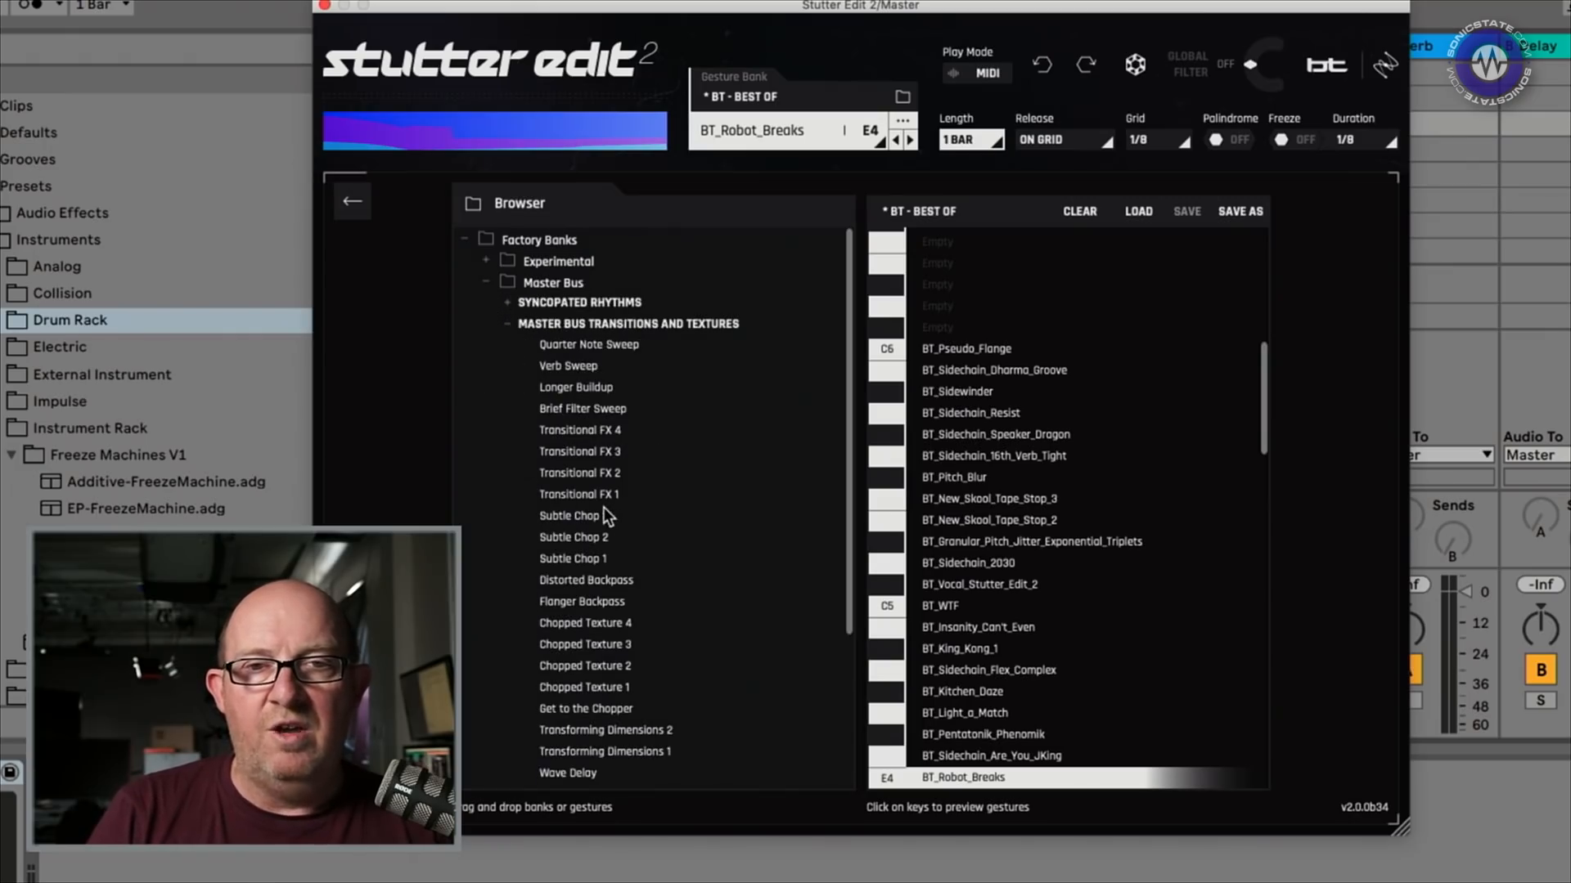
Add Subtle Chop 3 and Subtle Chop 1 to the empty slots below C1
{"action": "scroll", "coordinate": [1190, 565], "scroll_direction": "down", "scroll_amount": 15}
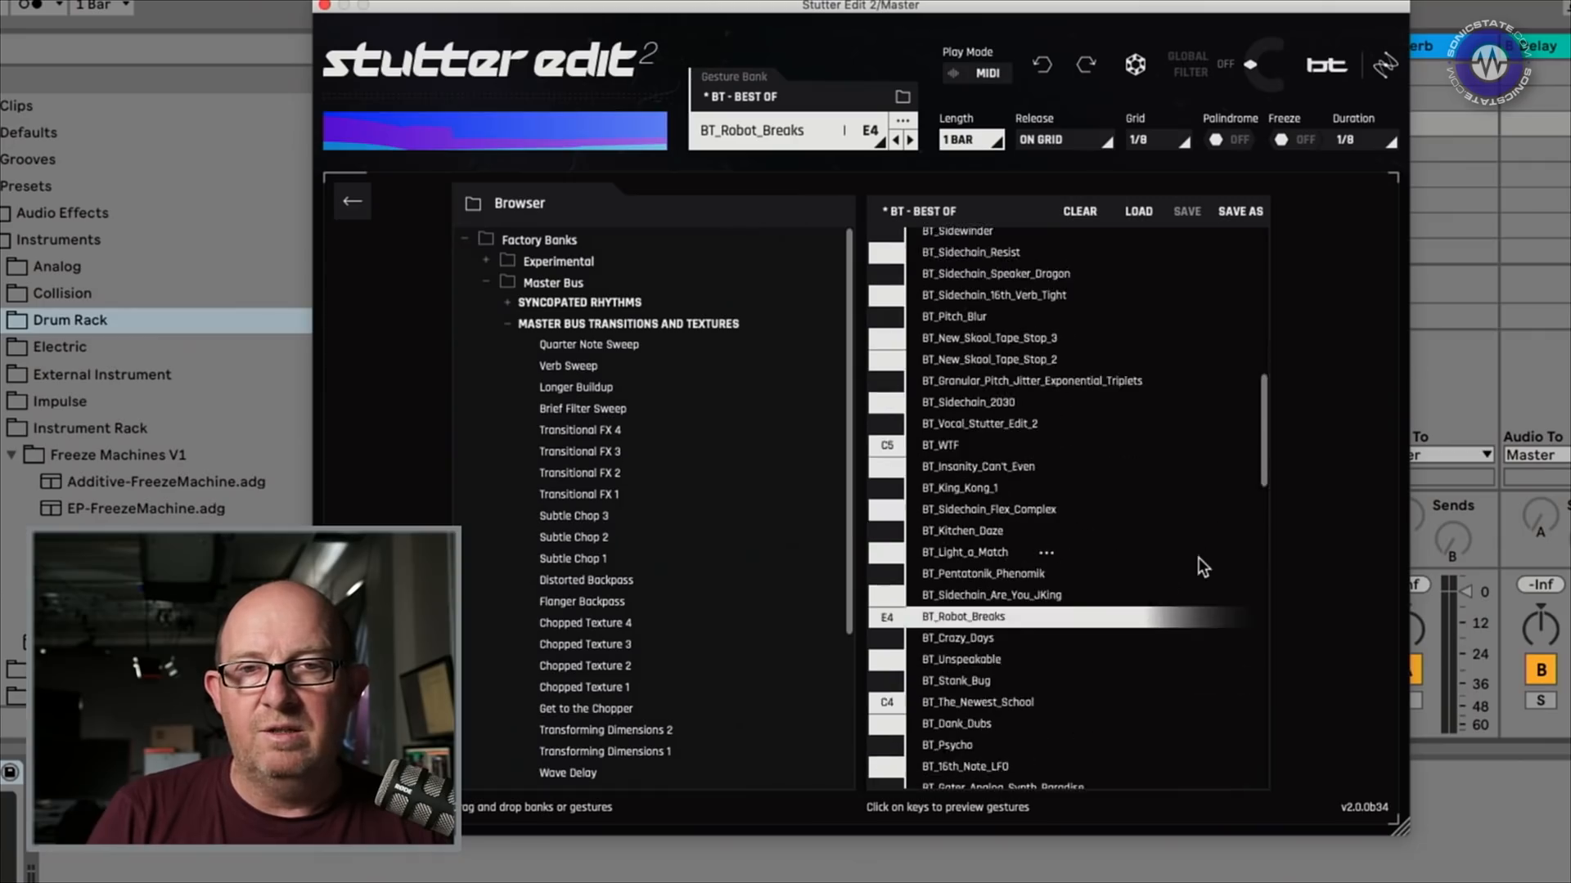
{"action": "scroll", "coordinate": [1172, 581], "scroll_direction": "down", "scroll_amount": 5}
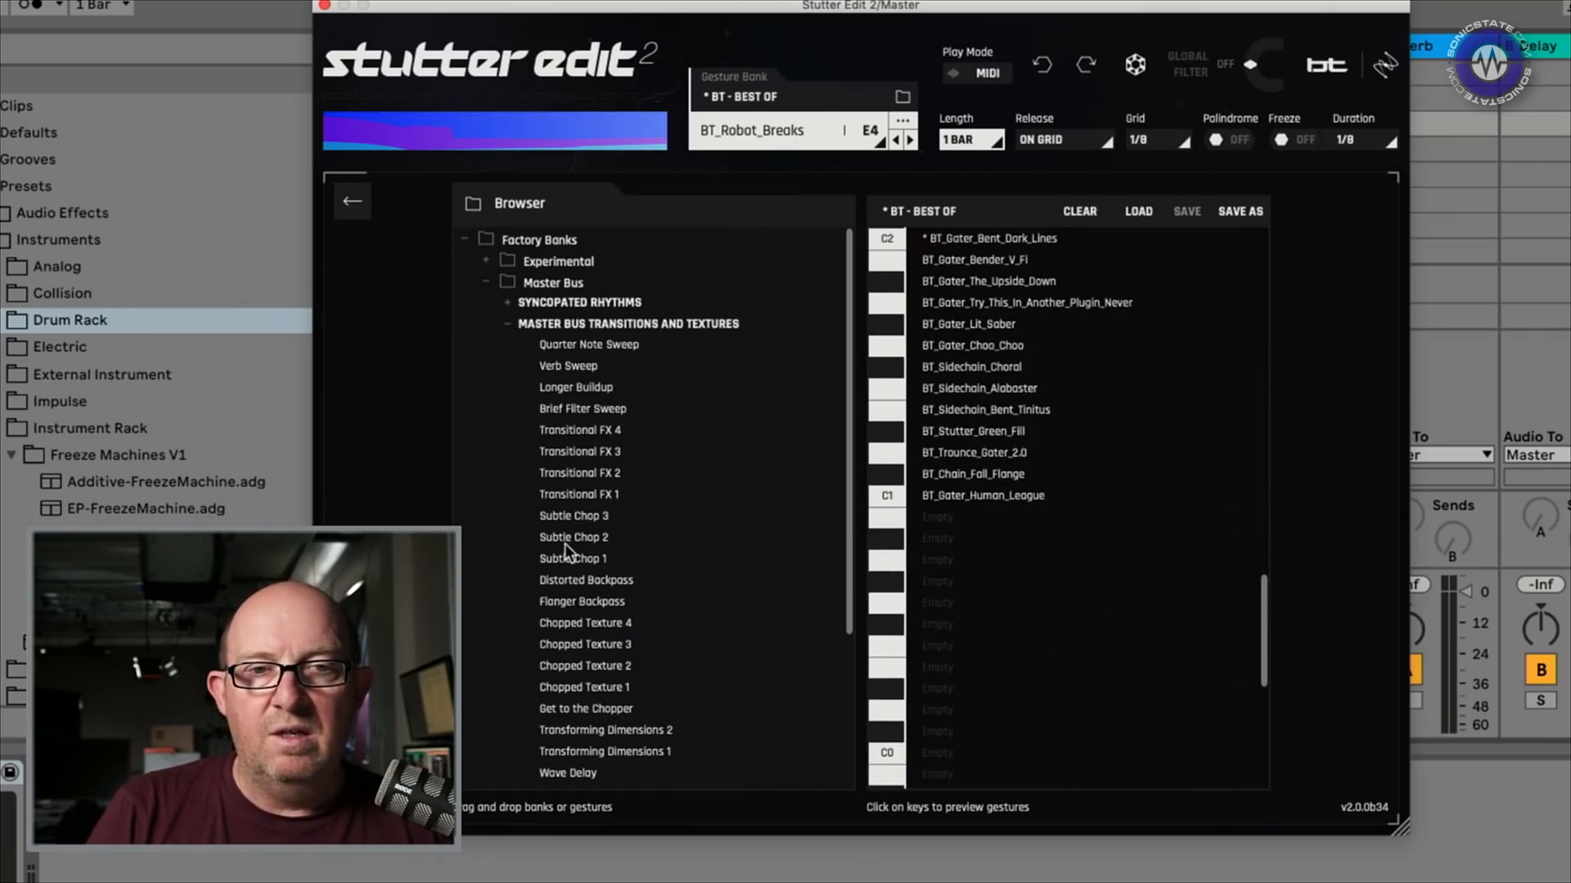
{"action": "left_click_drag", "start_coordinate": [563, 523], "coordinate": [950, 521]}
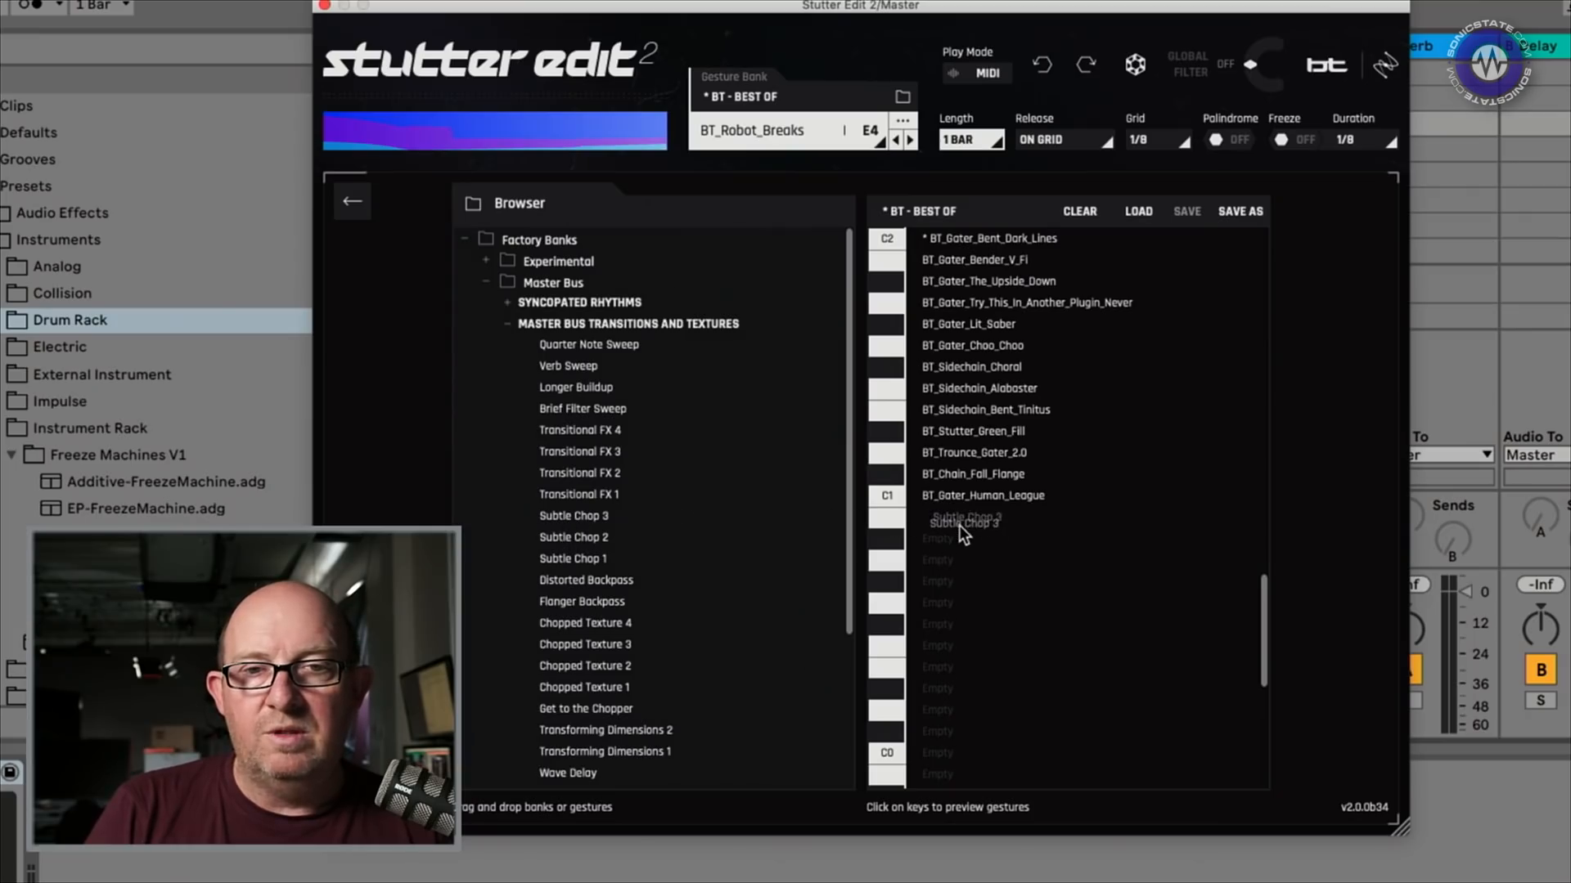
{"action": "left_click_drag", "start_coordinate": [581, 563], "coordinate": [950, 548]}
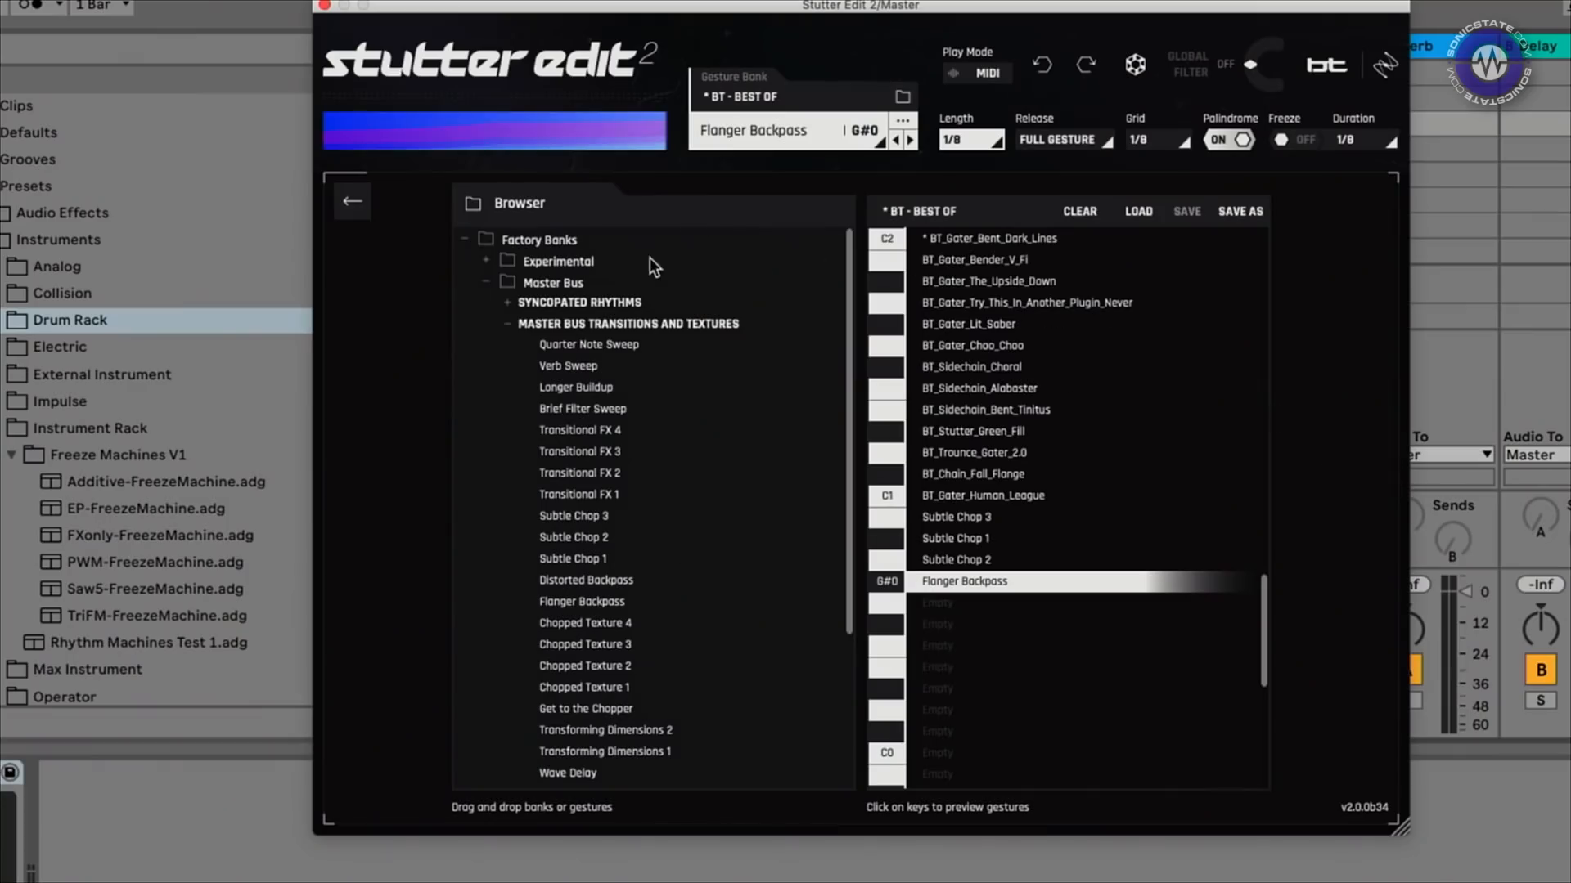
Close the bank browser, select Flanger and widen its sweep rate to 0.30–73.18 Hz
{"action": "left_click", "coordinate": [782, 130]}
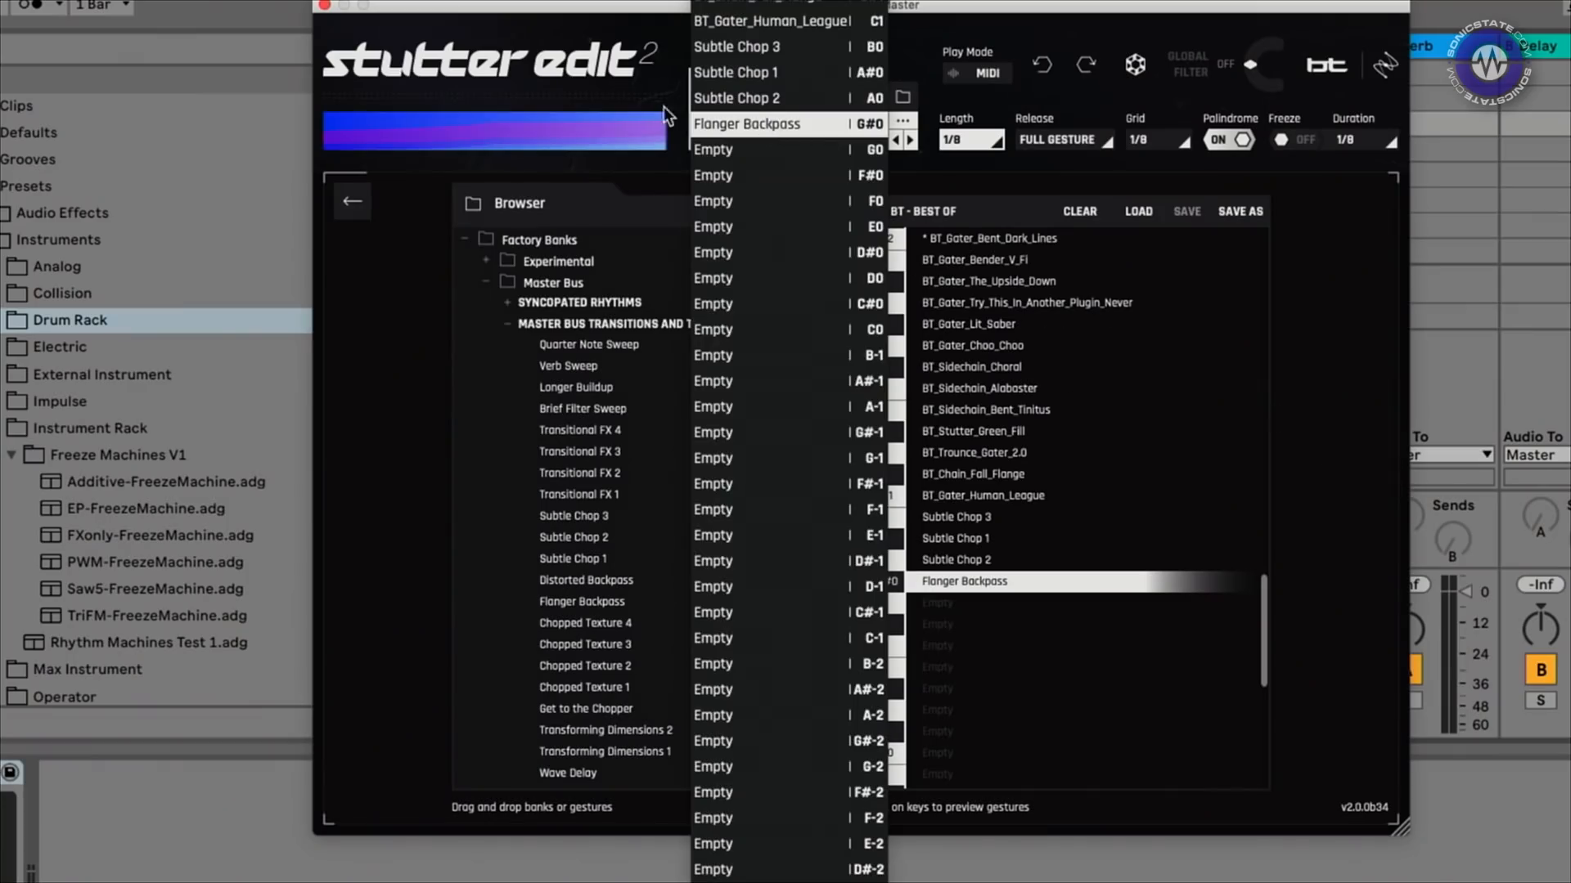
{"action": "left_click", "coordinate": [587, 150]}
{"action": "left_click", "coordinate": [712, 107]}
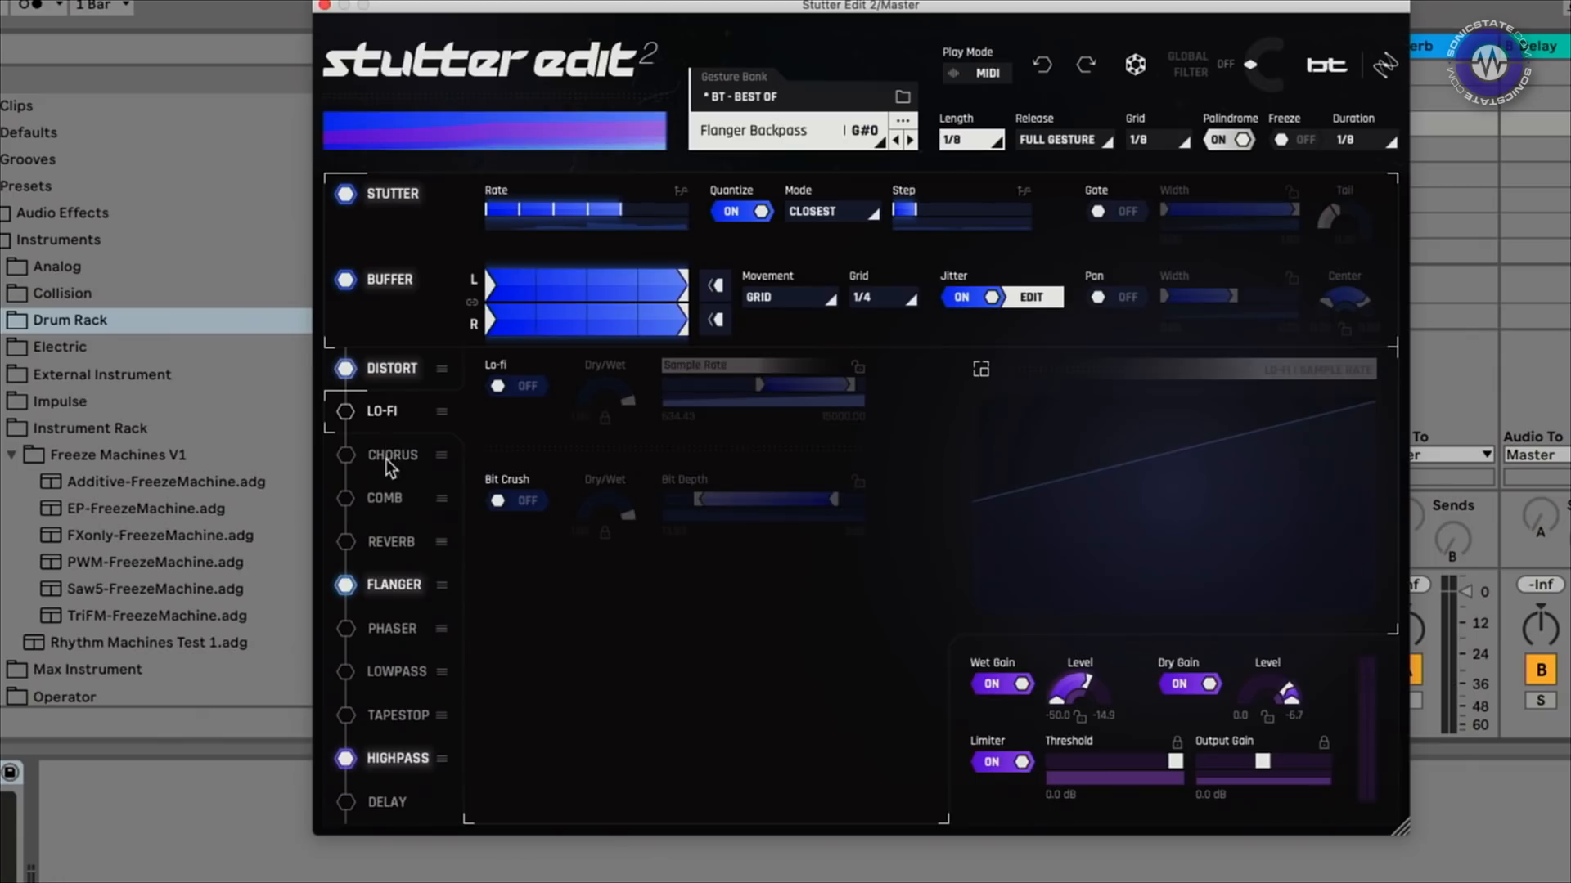
{"action": "left_click", "coordinate": [381, 501]}
{"action": "left_click", "coordinate": [384, 542]}
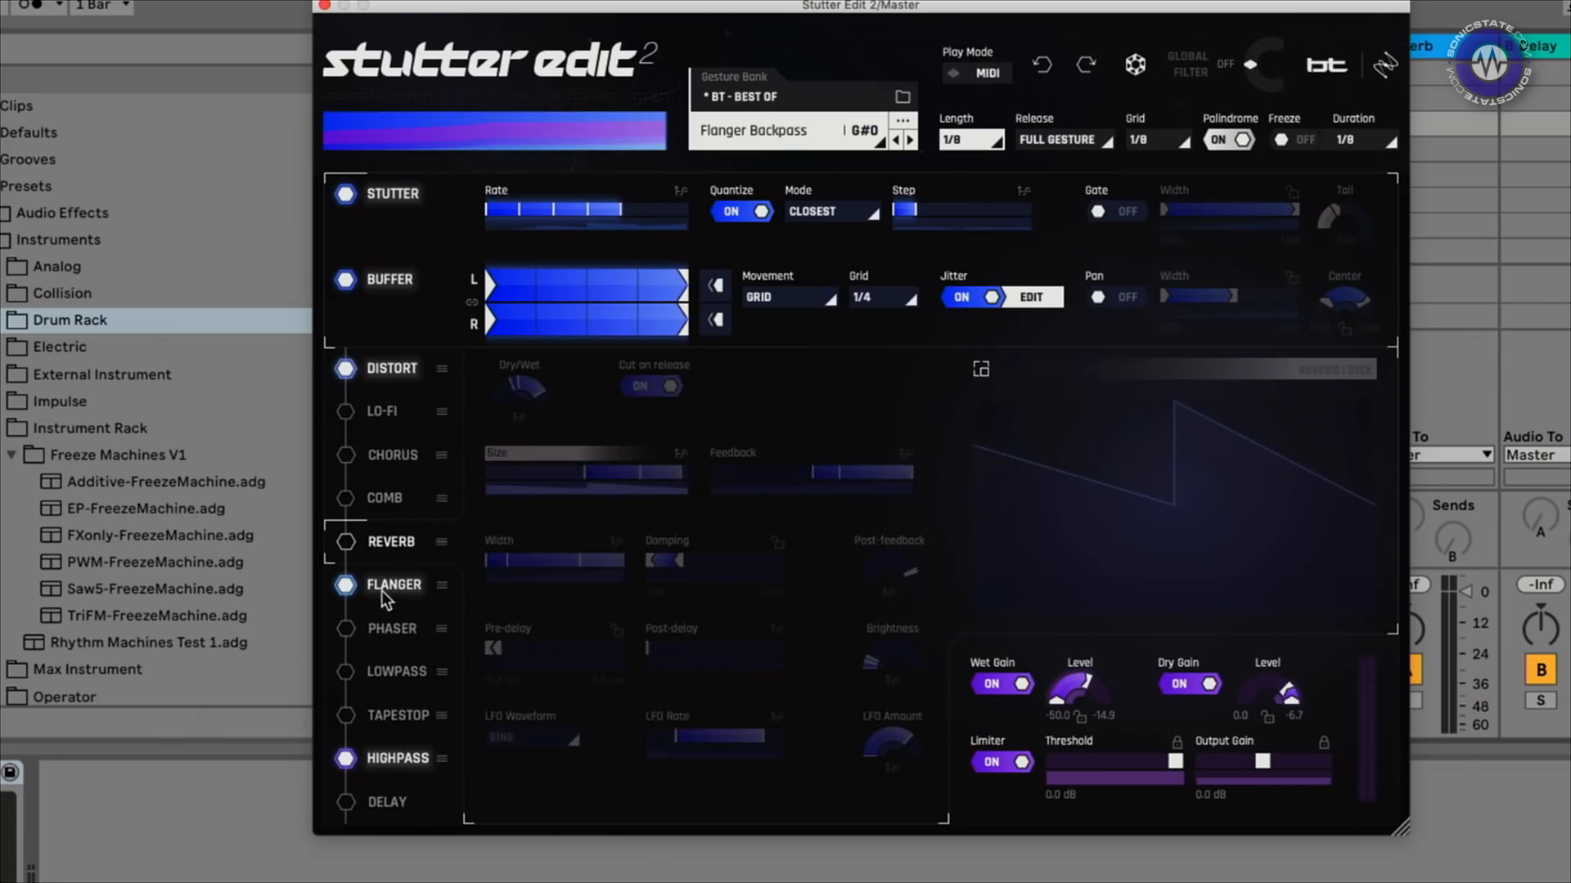
{"action": "left_click", "coordinate": [381, 586]}
{"action": "left_click_drag", "start_coordinate": [532, 561], "coordinate": [570, 563]}
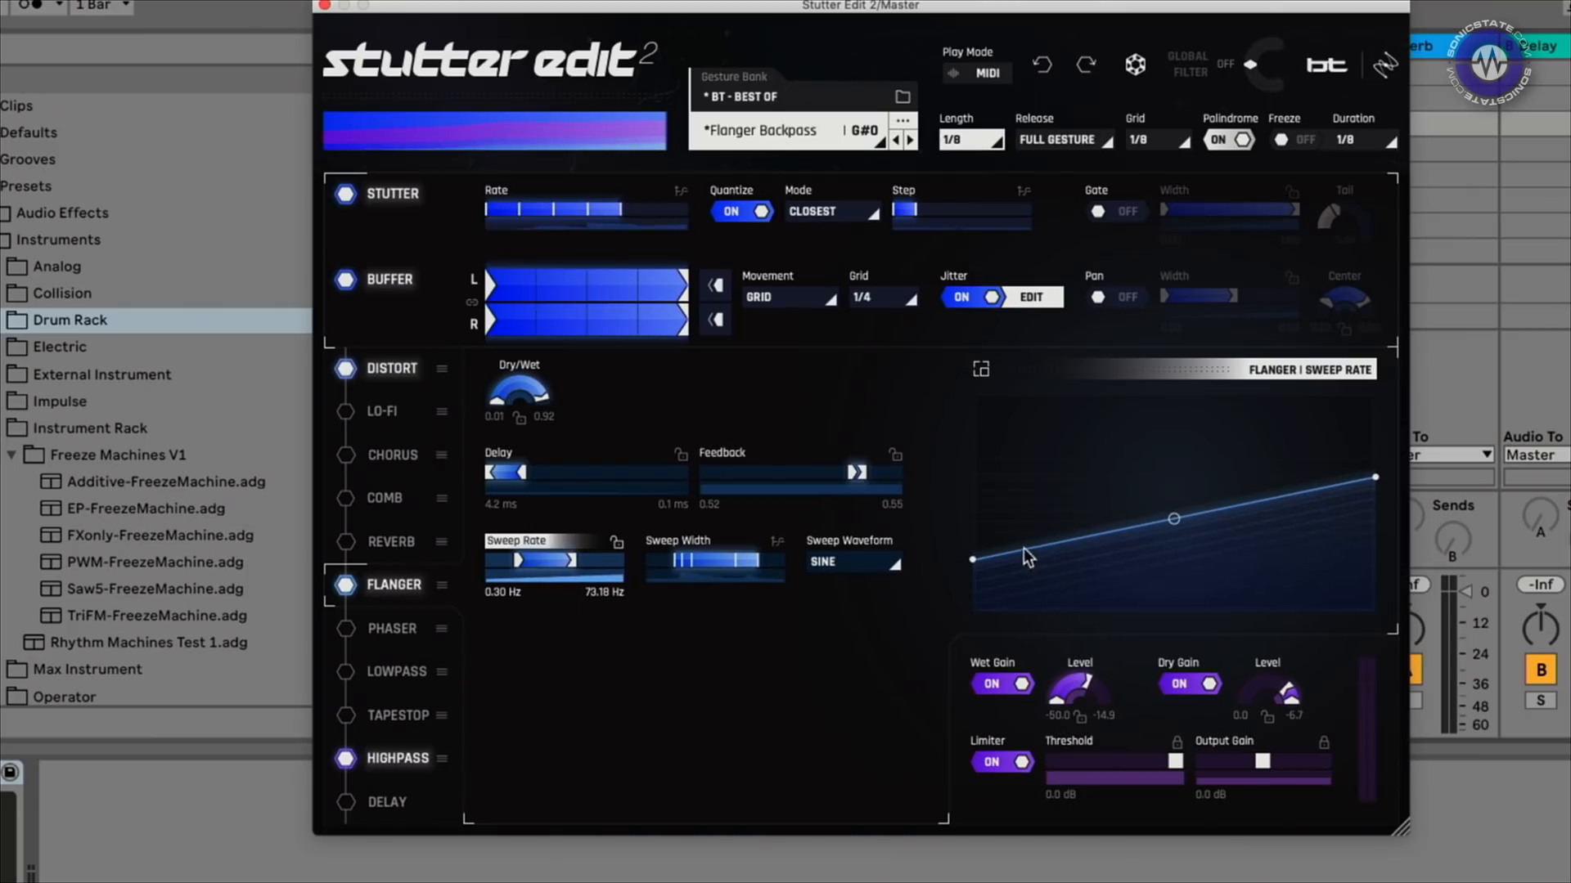
Shape the sweep rate curve to dip low then rise sharply high, then show the MIDI play-mode setup
{"action": "left_click", "coordinate": [1076, 547]}
{"action": "left_click_drag", "start_coordinate": [1025, 554], "coordinate": [1038, 424]}
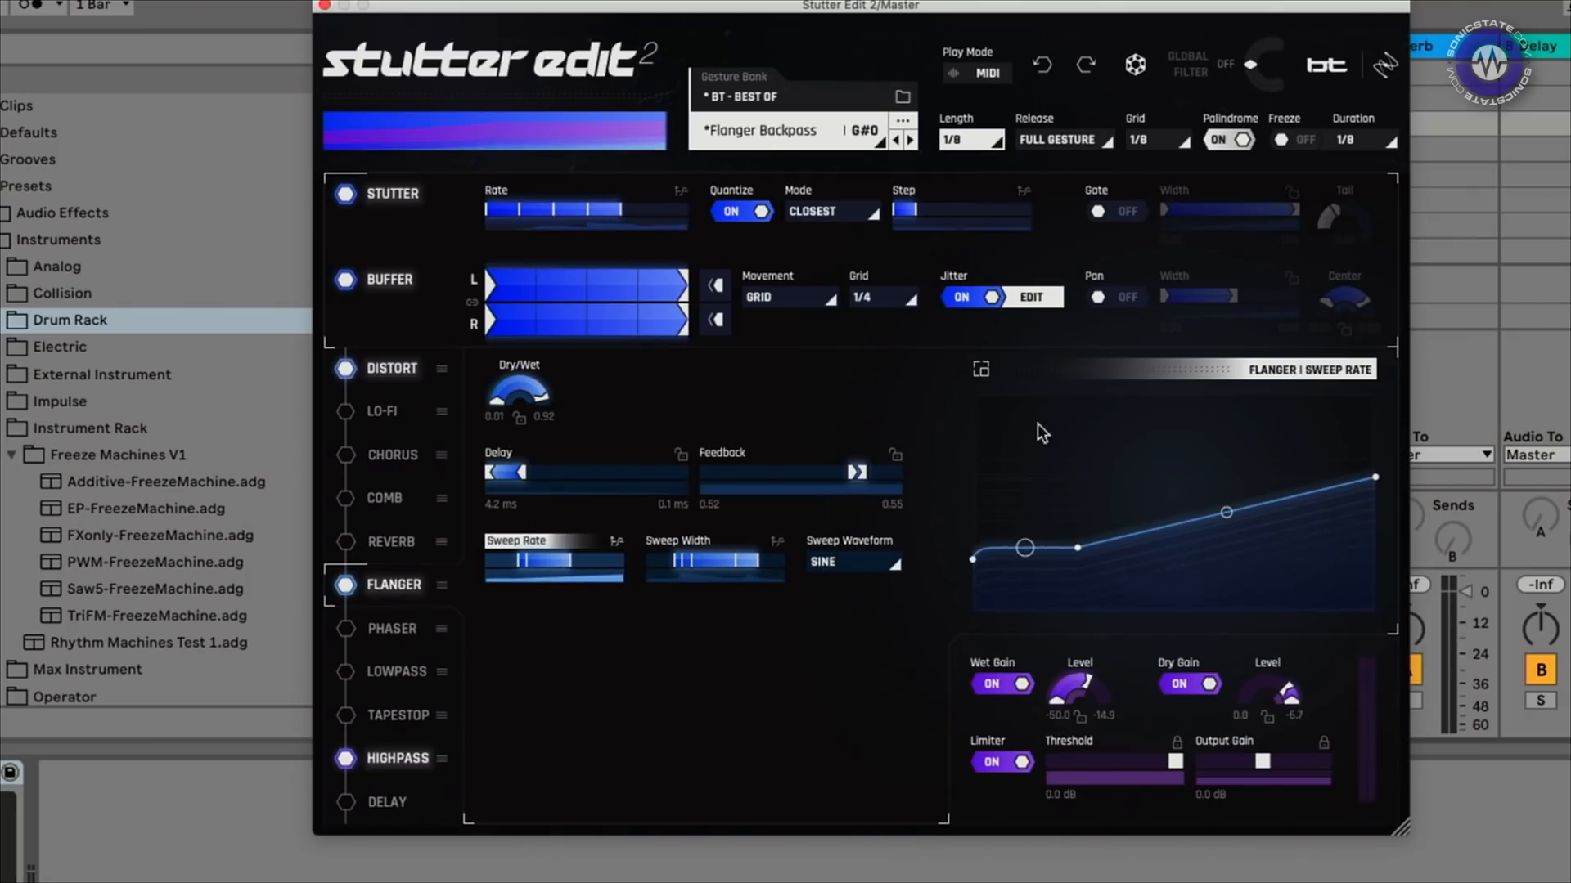
{"action": "left_click_drag", "start_coordinate": [1075, 542], "coordinate": [1094, 612]}
{"action": "left_click_drag", "start_coordinate": [1231, 568], "coordinate": [1193, 475]}
{"action": "left_click", "coordinate": [1313, 483]}
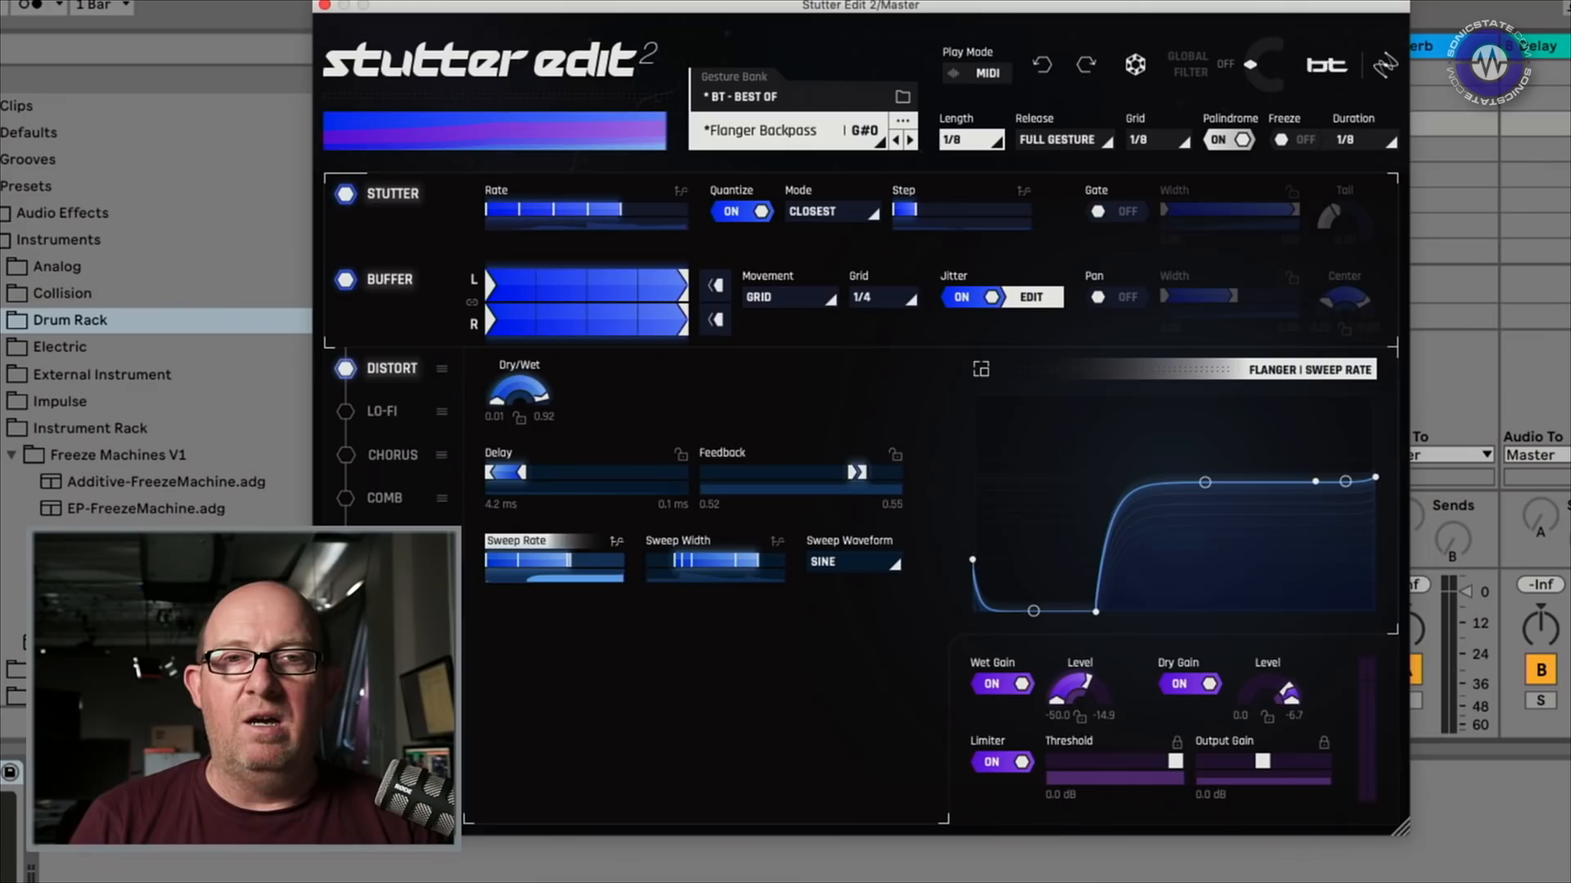
{"action": "left_click", "coordinate": [984, 76]}
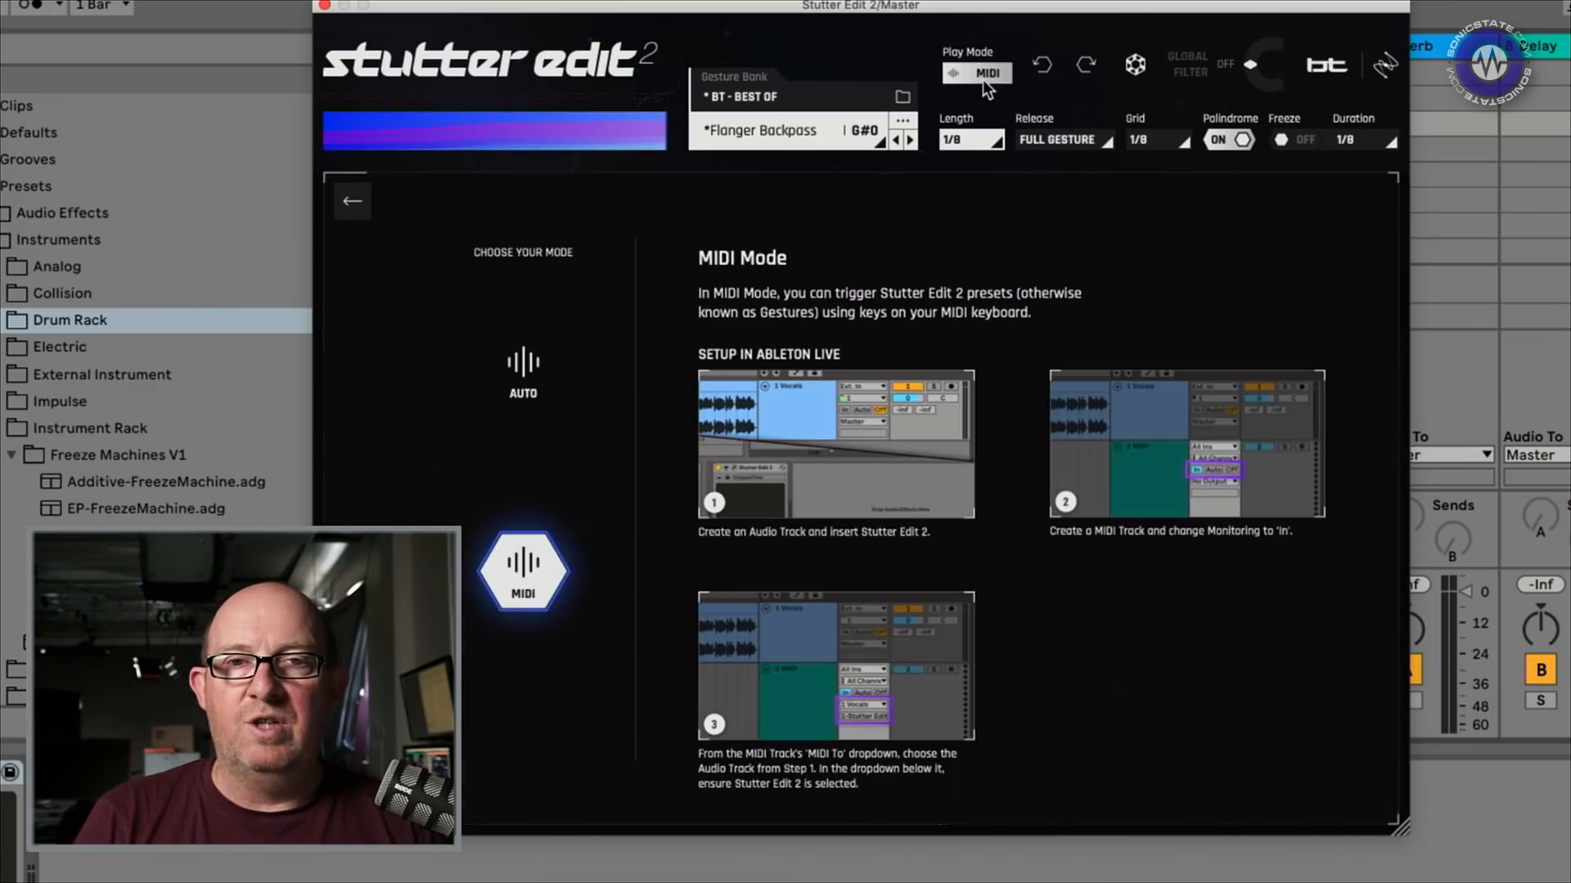
{"action": "left_click", "coordinate": [524, 366]}
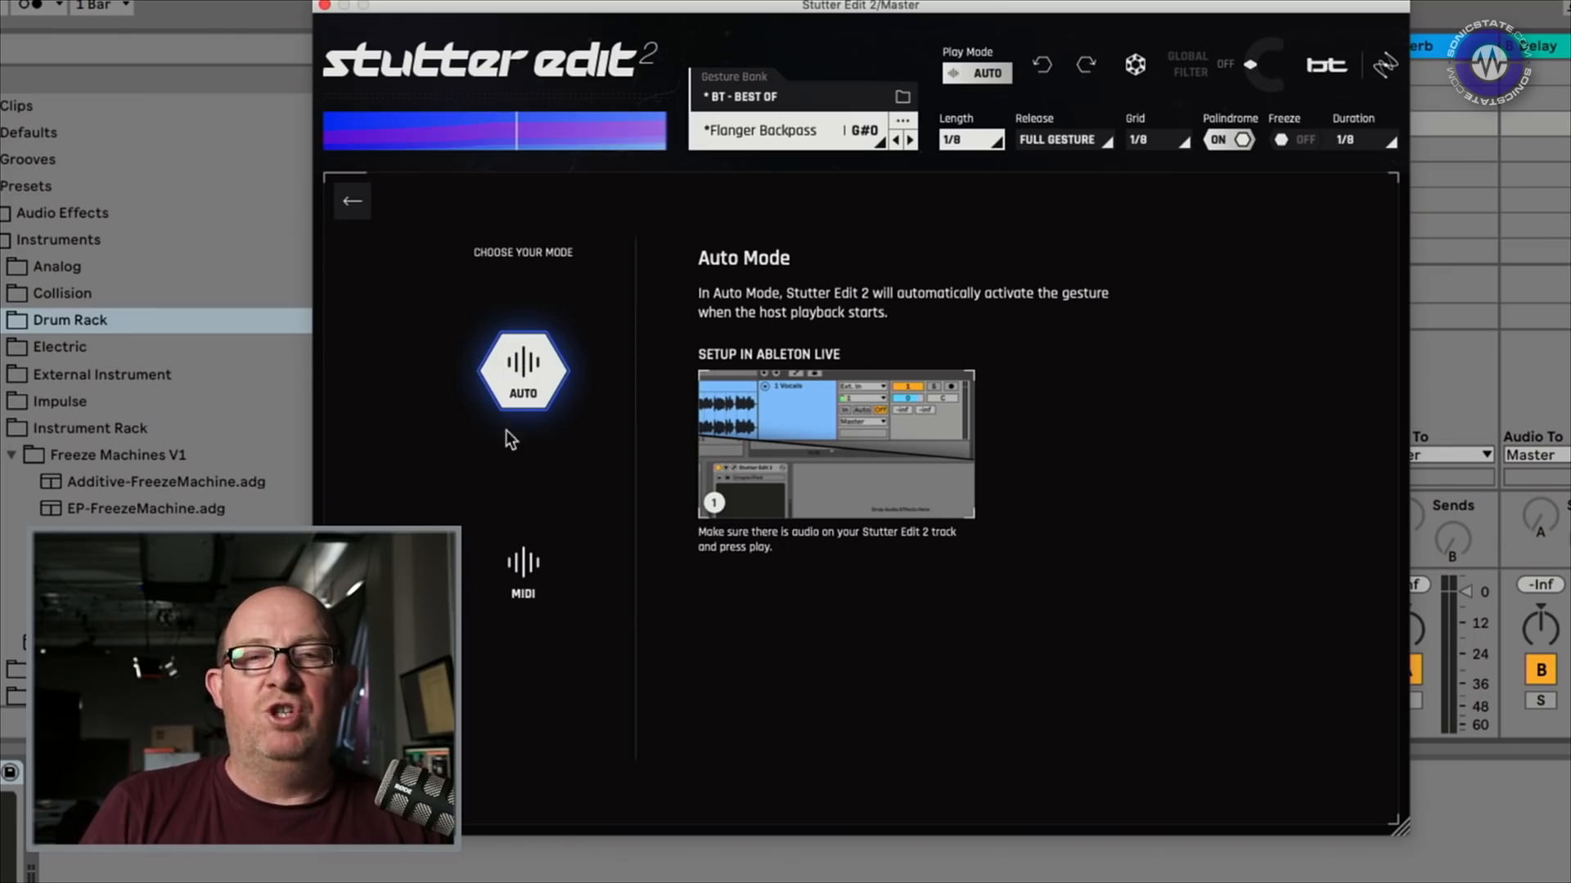
{"action": "left_click", "coordinate": [523, 569]}
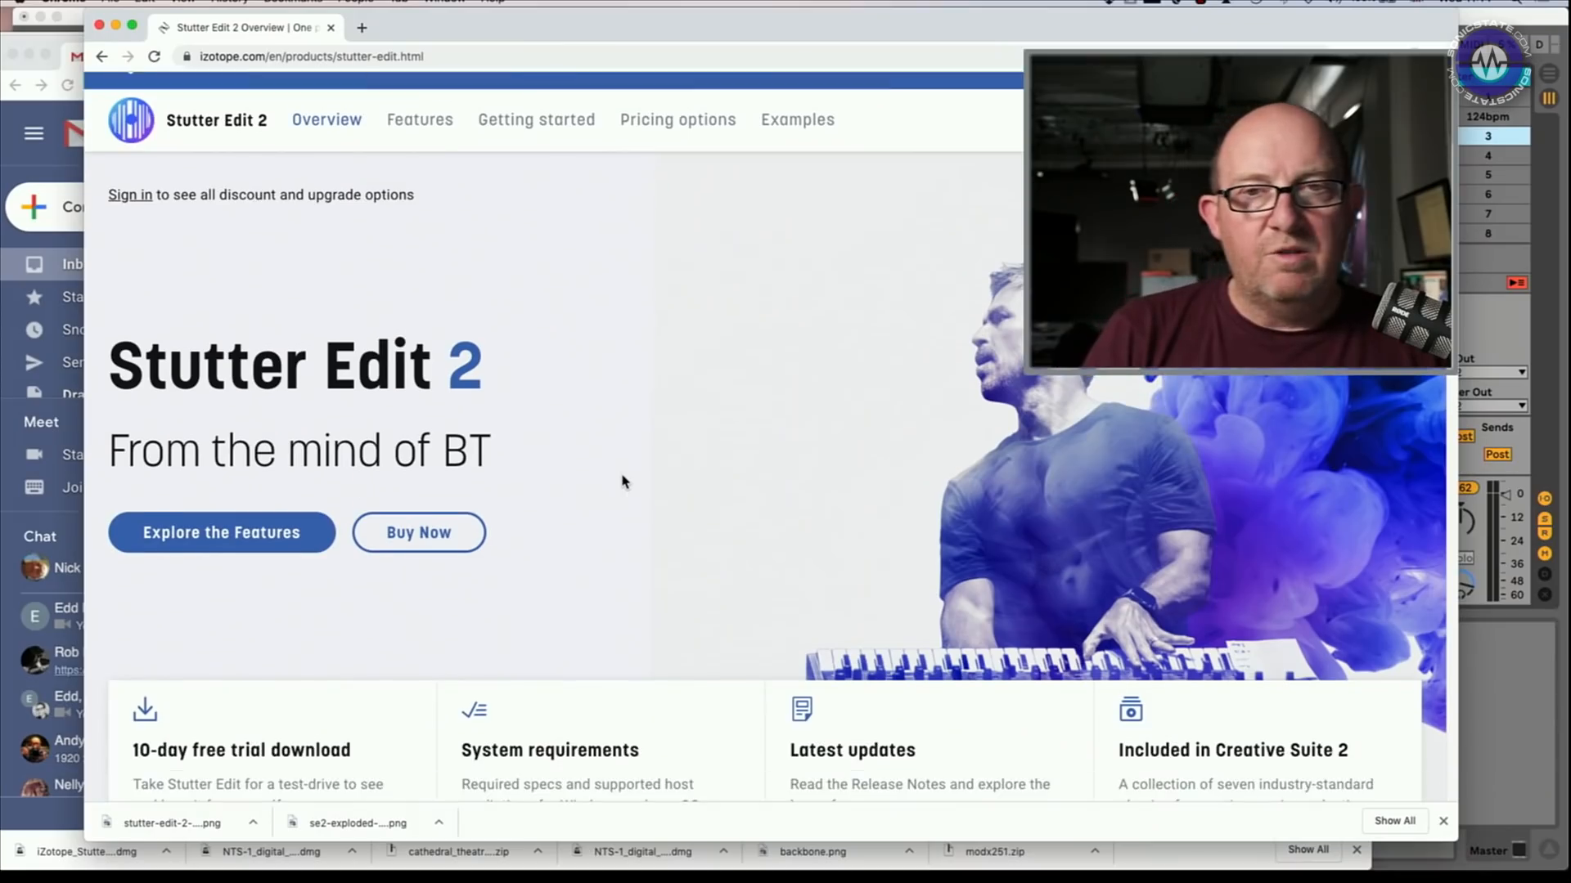
Scroll down the Stutter Edit 2 product page and open its System Requirements section
{"action": "scroll", "coordinate": [624, 480], "scroll_direction": "down", "scroll_amount": 3}
{"action": "scroll", "coordinate": [624, 481], "scroll_direction": "down", "scroll_amount": 5}
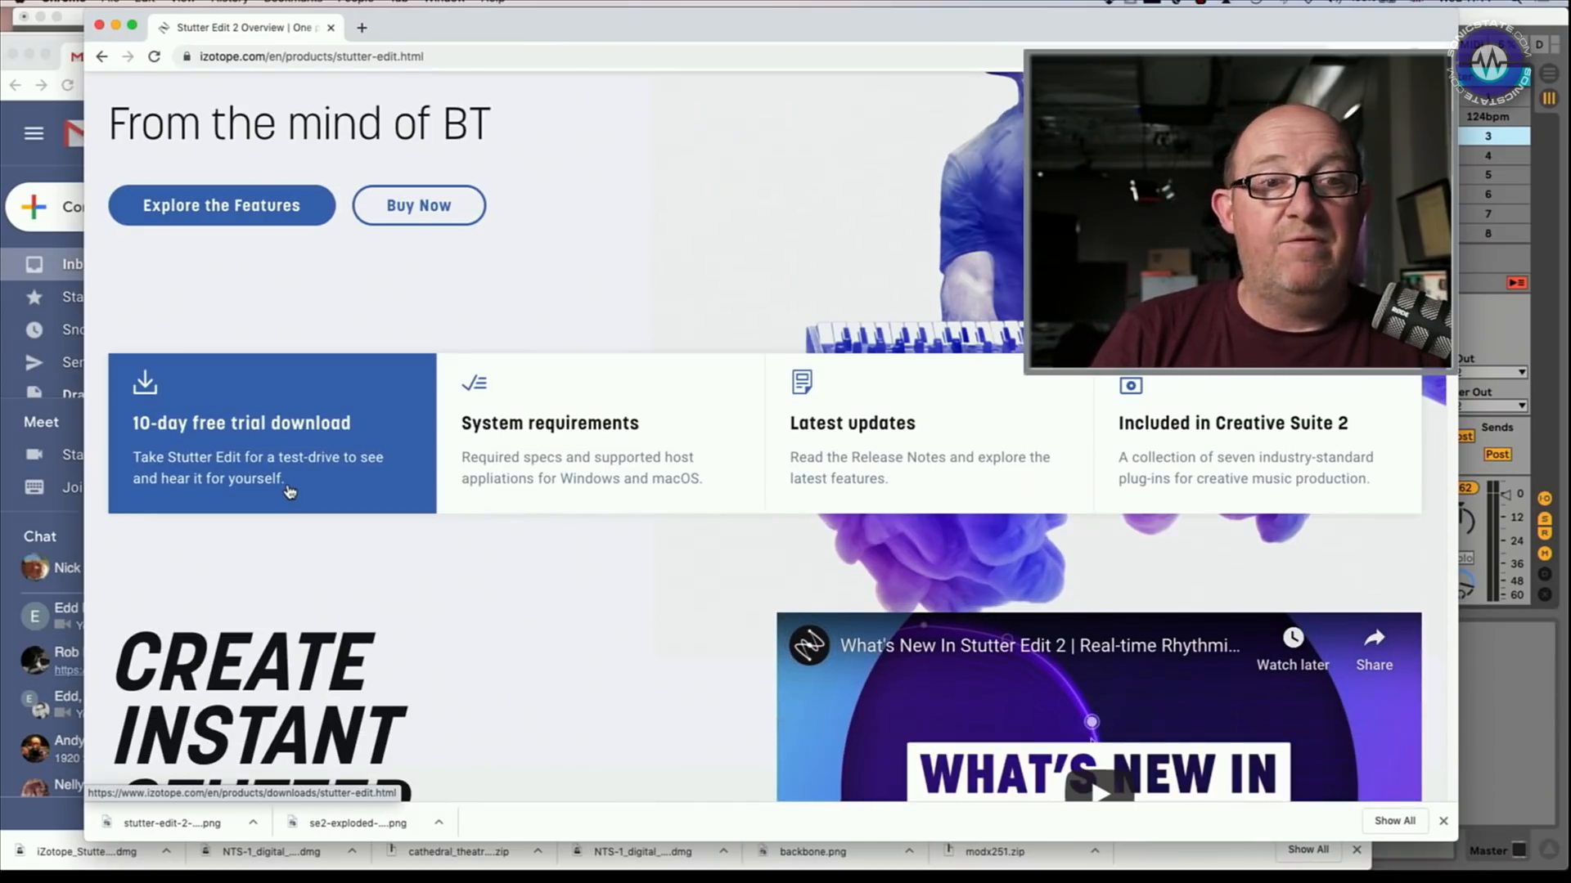
{"action": "left_click", "coordinate": [534, 440]}
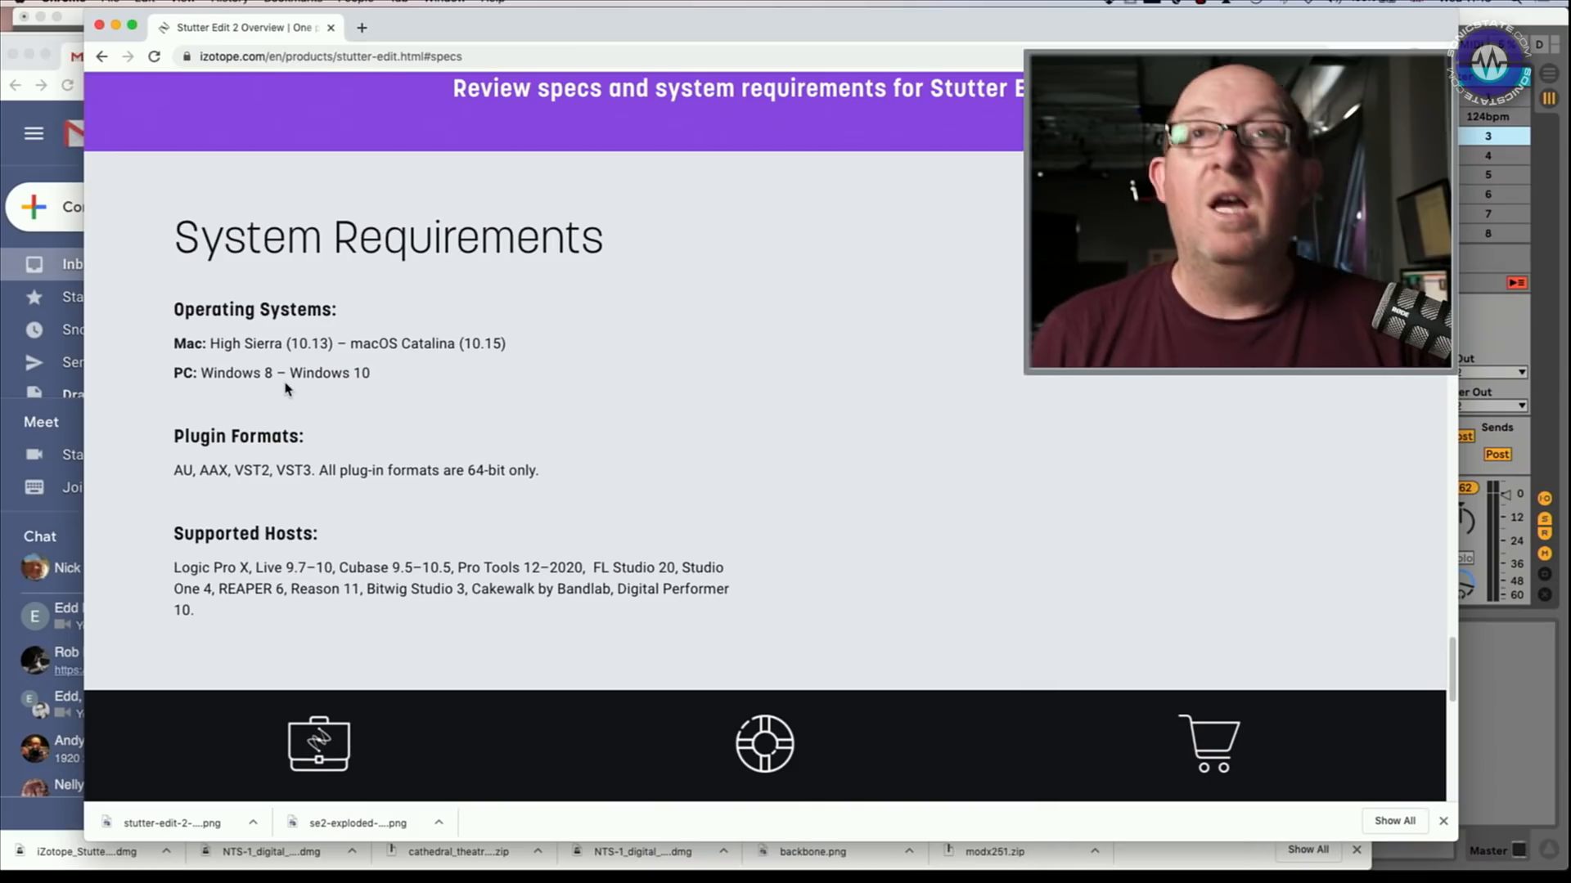
Scroll through the rest of the page, covering pricing and BT's endorsement
{"action": "scroll", "coordinate": [649, 407], "scroll_direction": "down", "scroll_amount": 15}
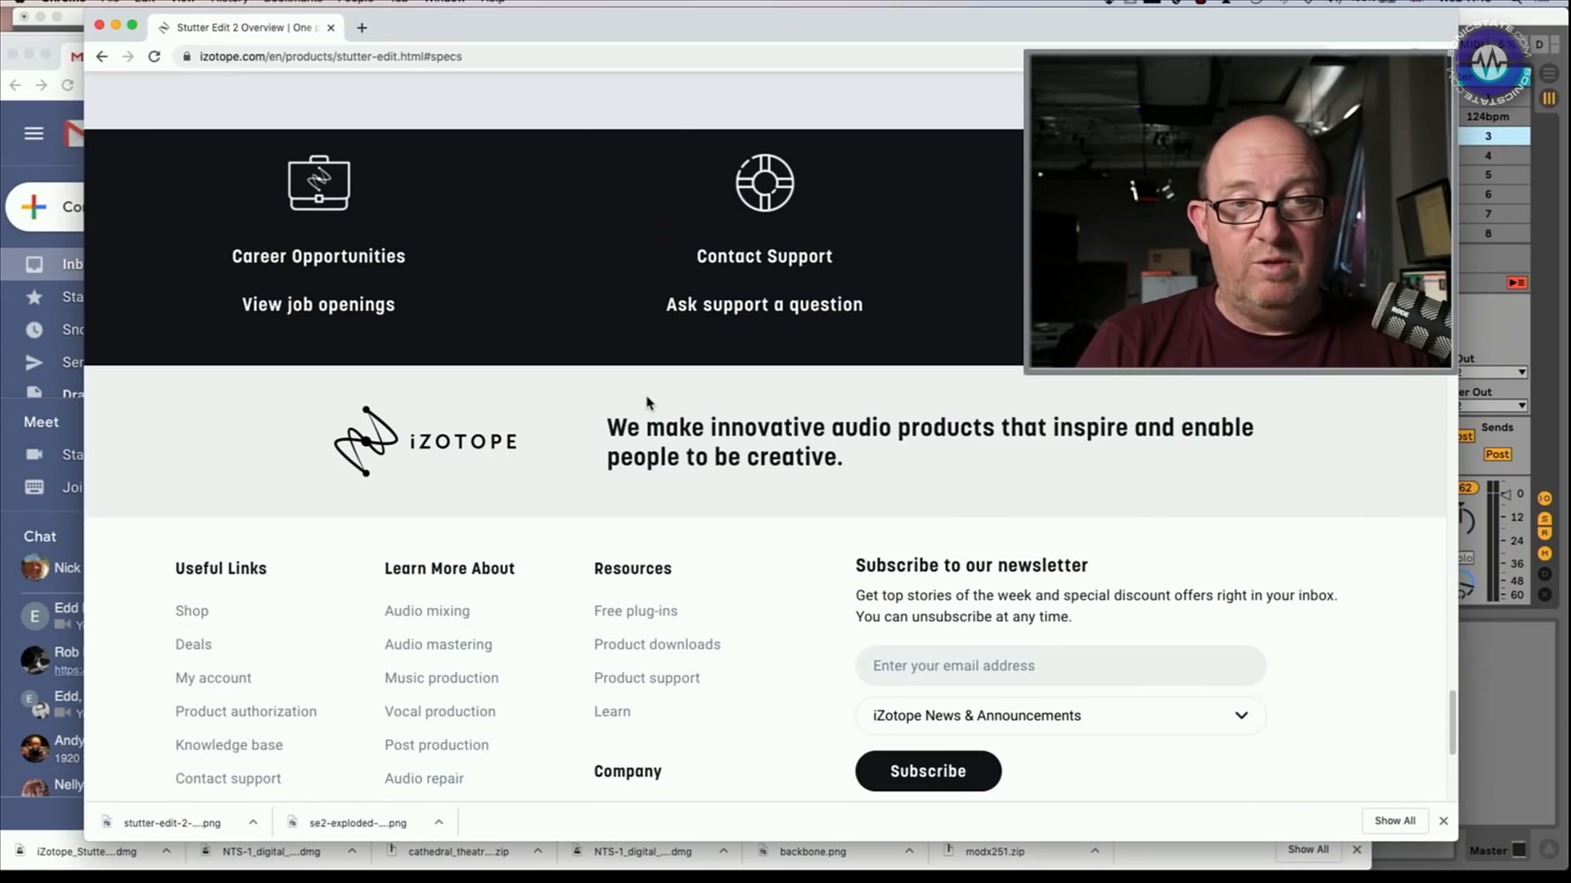
{"action": "scroll", "coordinate": [668, 443], "scroll_direction": "up", "scroll_amount": 20}
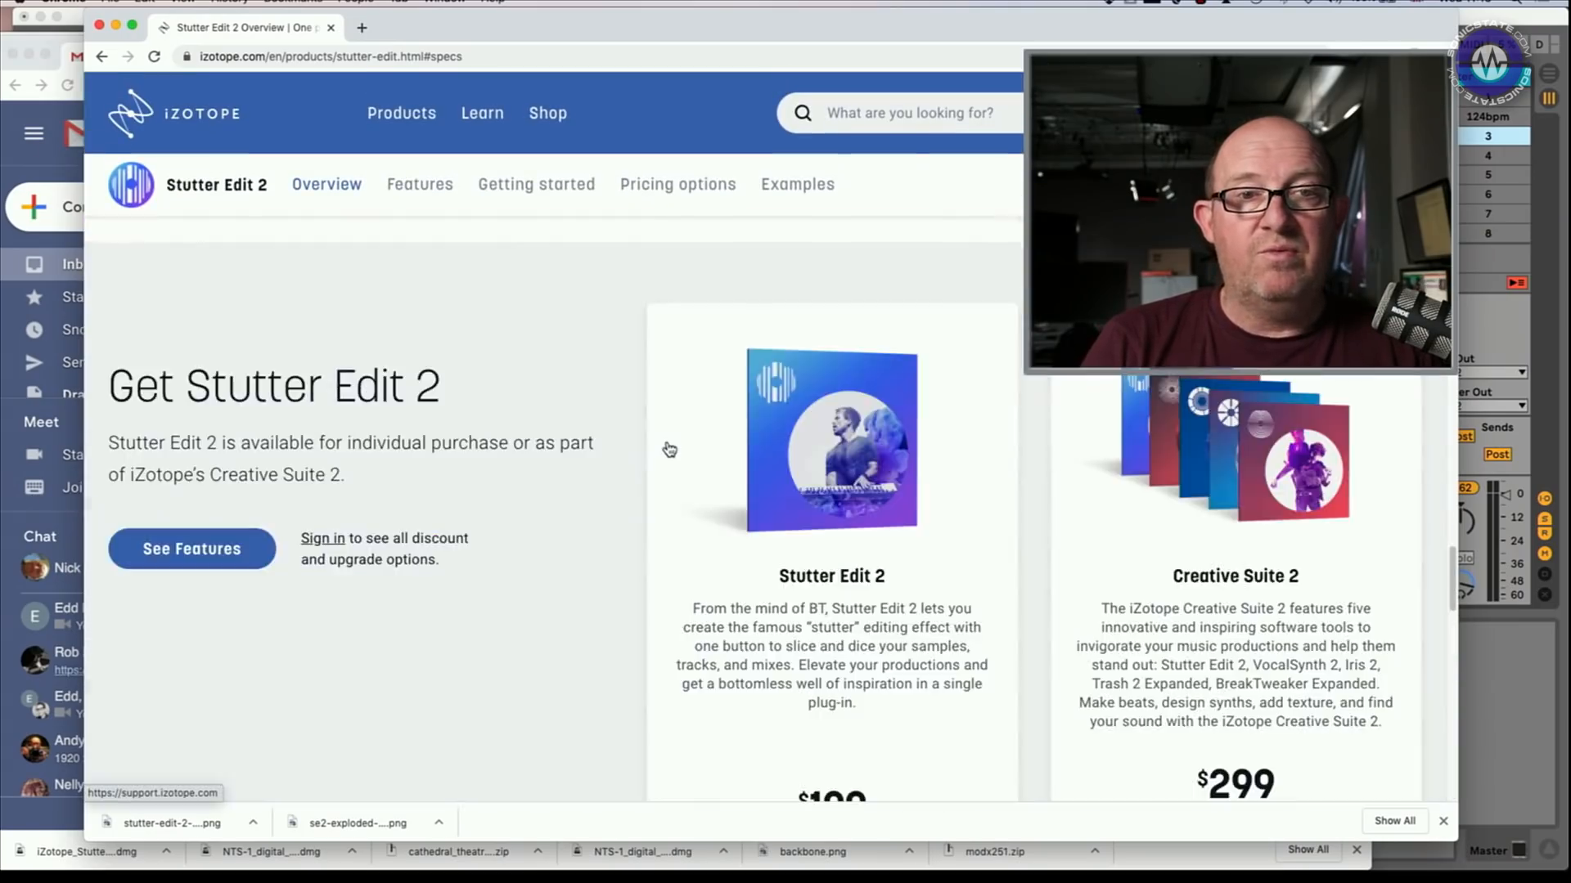
{"action": "scroll", "coordinate": [669, 449], "scroll_direction": "up", "scroll_amount": 7}
{"action": "scroll", "coordinate": [669, 449], "scroll_direction": "down", "scroll_amount": 4}
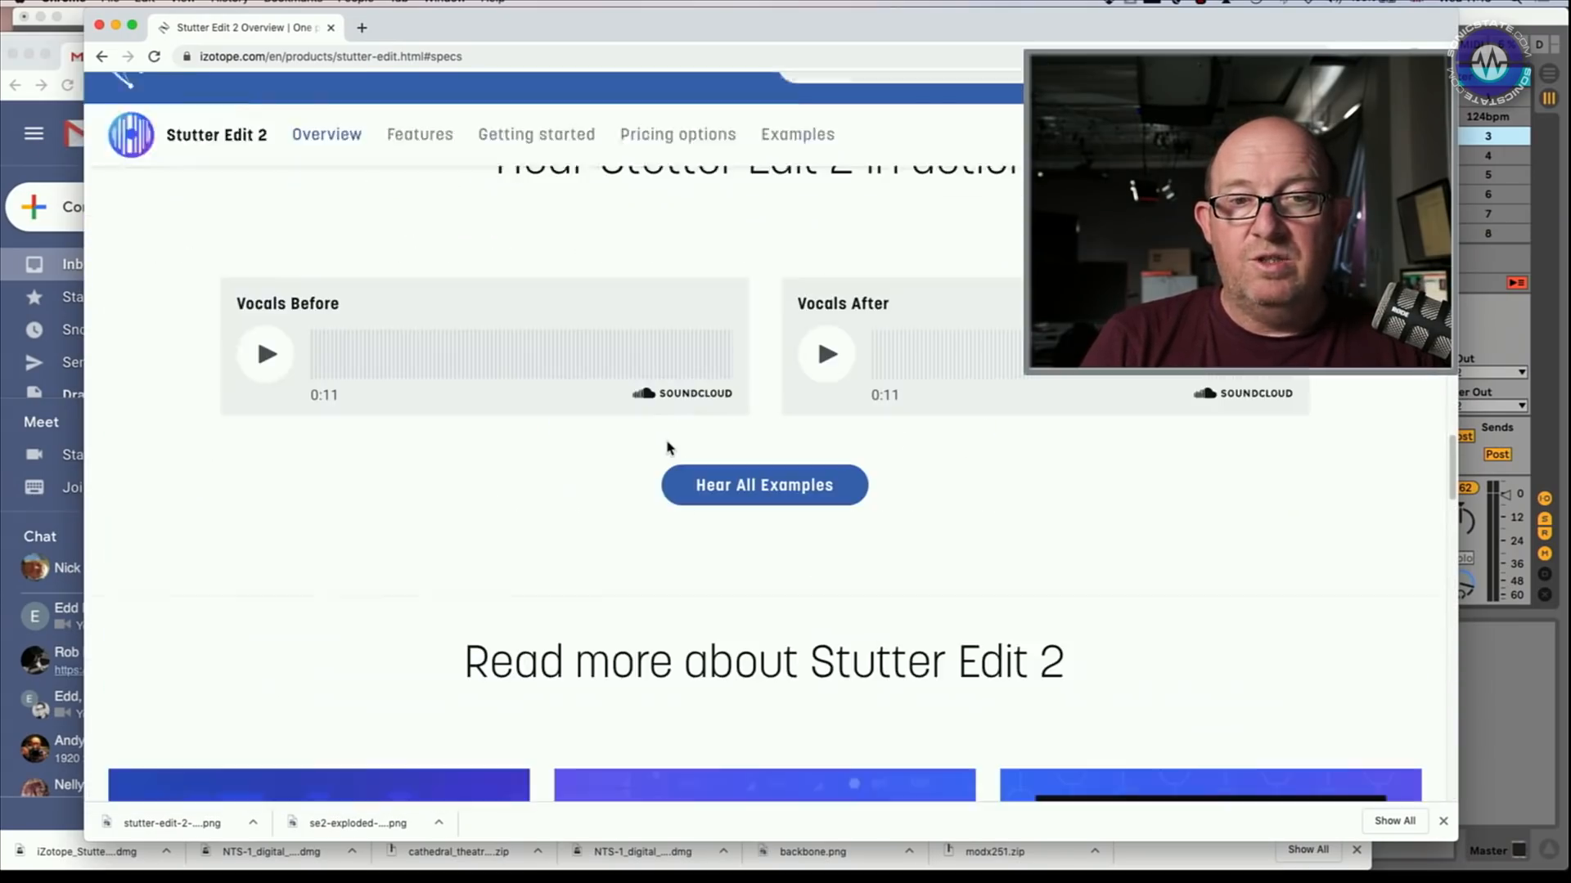
{"action": "scroll", "coordinate": [670, 450], "scroll_direction": "up", "scroll_amount": 4}
{"action": "scroll", "coordinate": [669, 450], "scroll_direction": "up", "scroll_amount": 15}
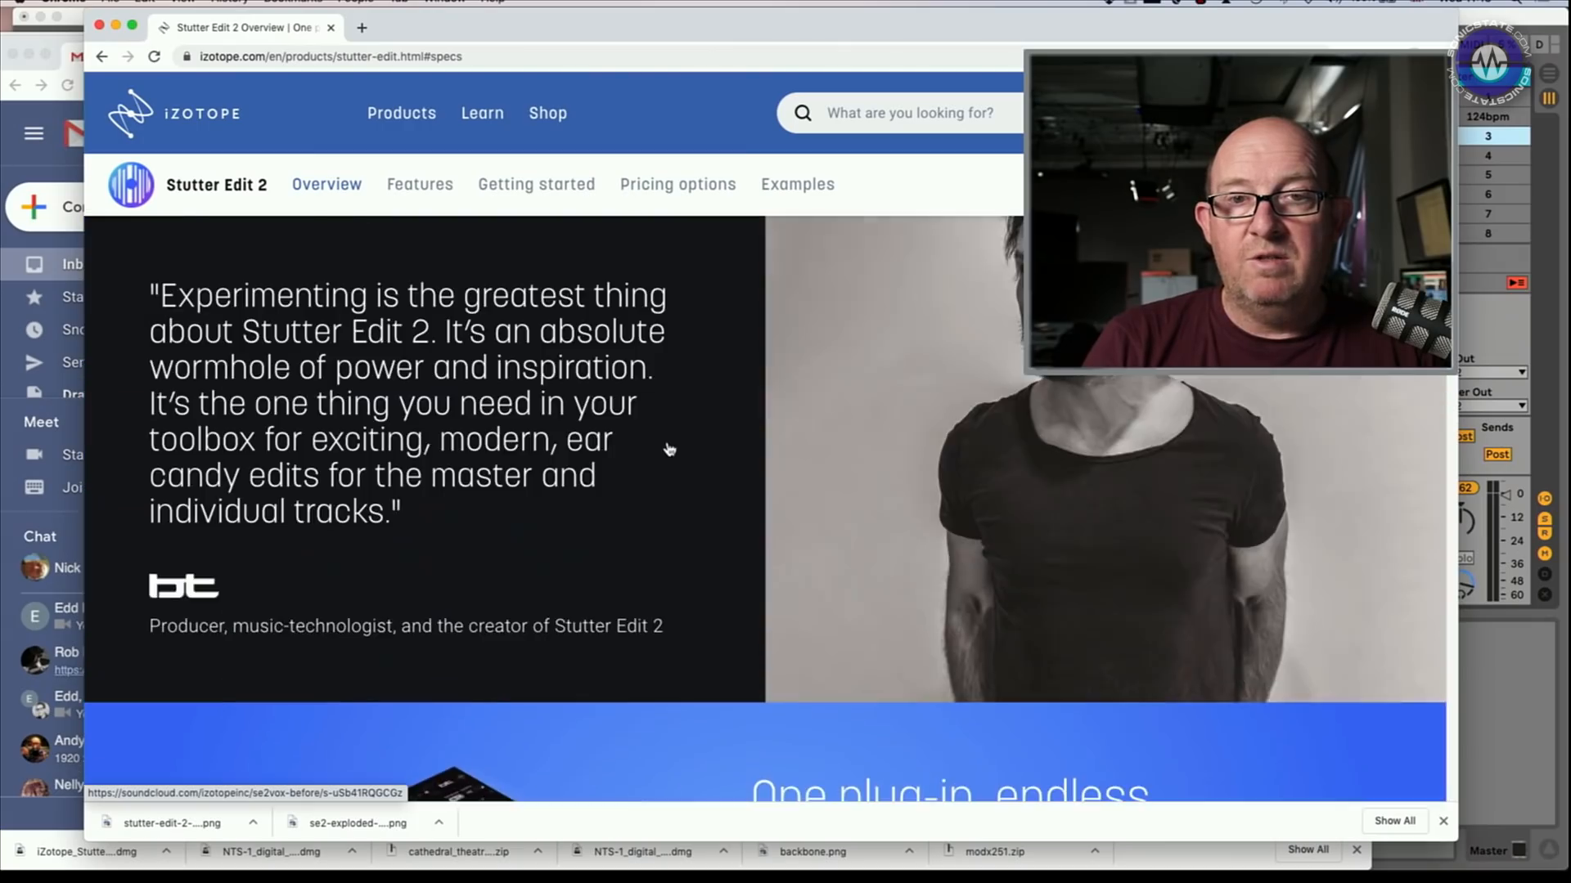
Go to the iZotope shop page for buying Stutter Edit 2 via Buy Now
{"action": "left_click", "coordinate": [1362, 185]}
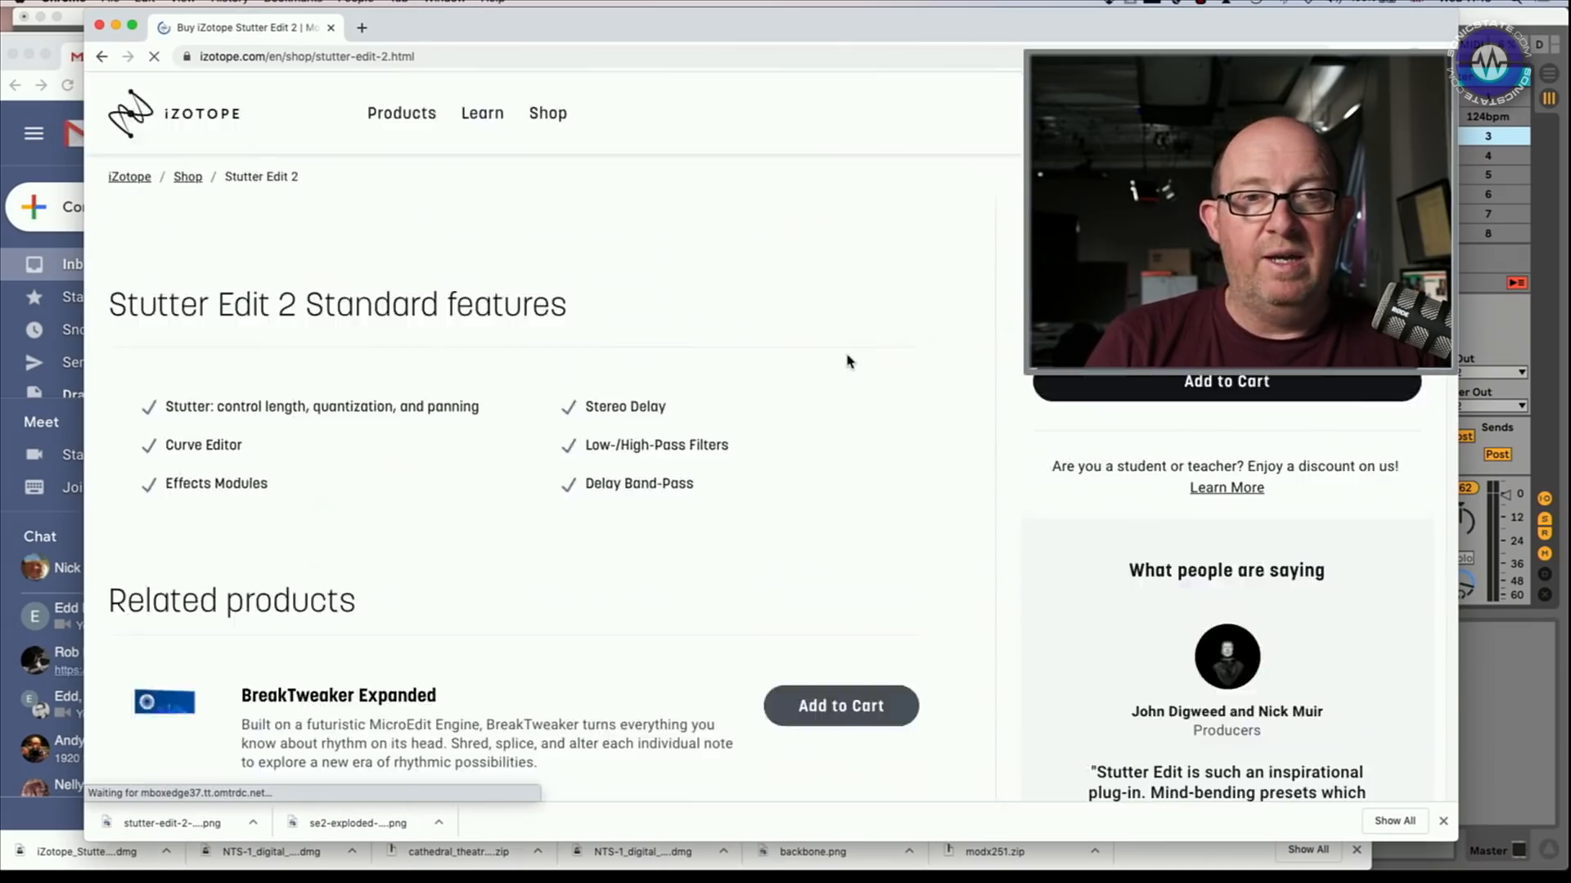